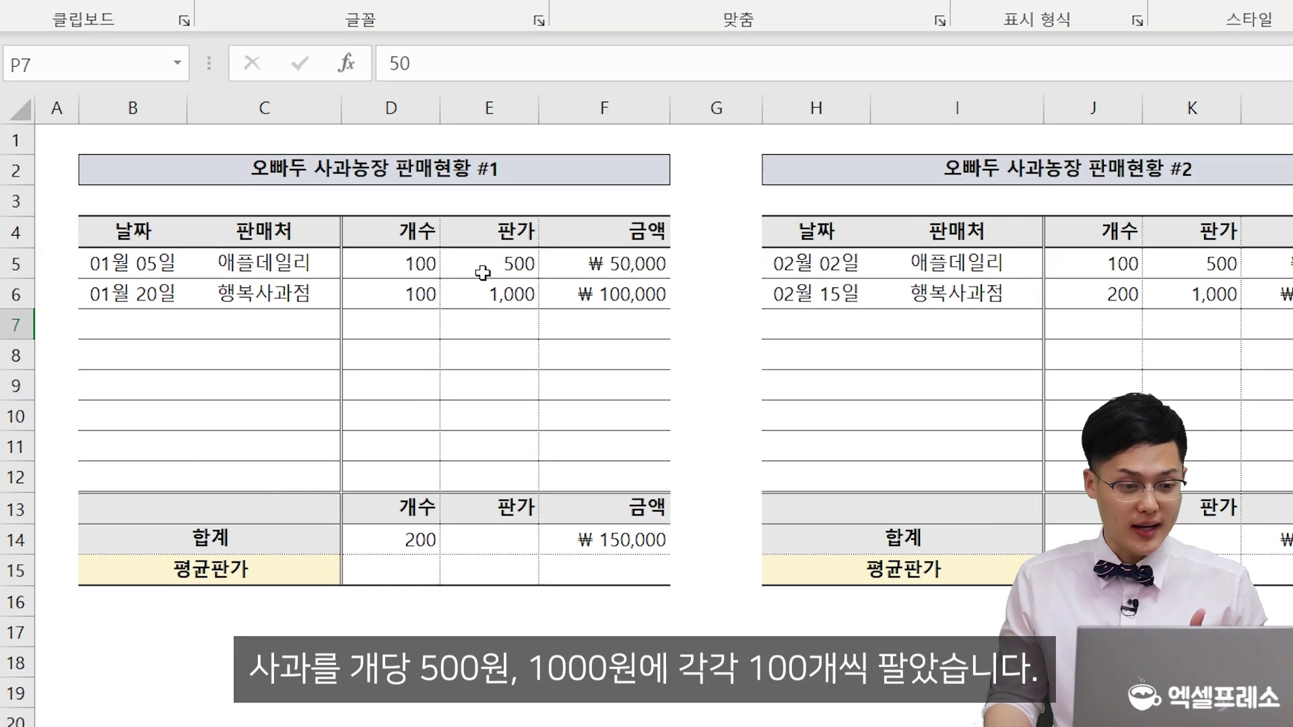
Step: Calculate the arithmetic mean of the selling prices E5:E6 with AVERAGE in the 평균판가 cell D15 of sales table #1
left_click(483, 273)
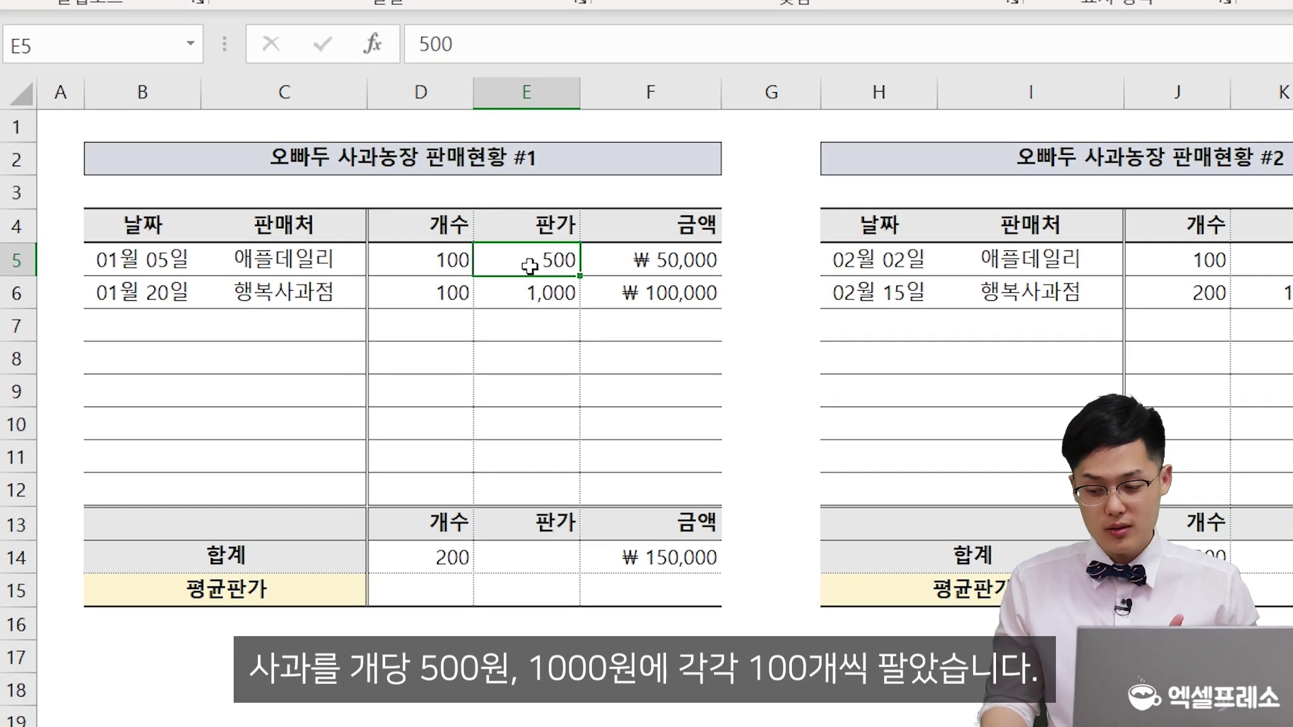
left_click(453, 261)
left_click(455, 291)
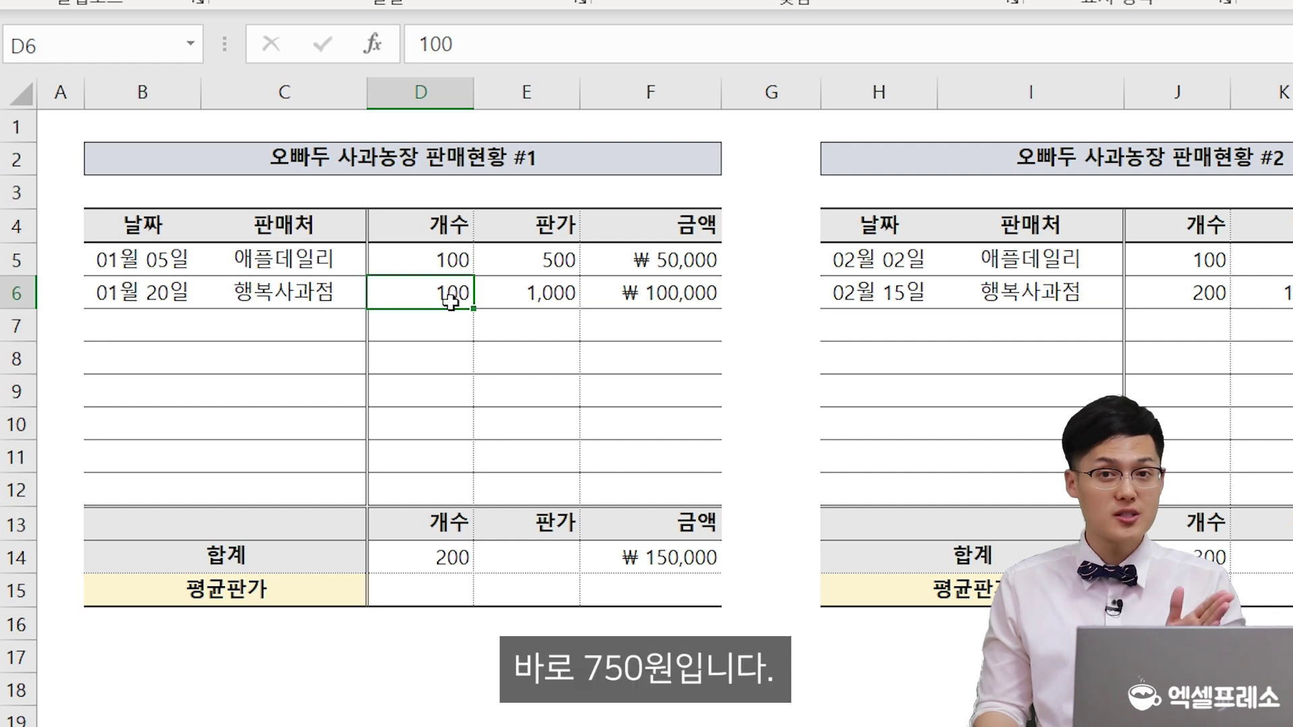
left_click(421, 583)
type("=average(")
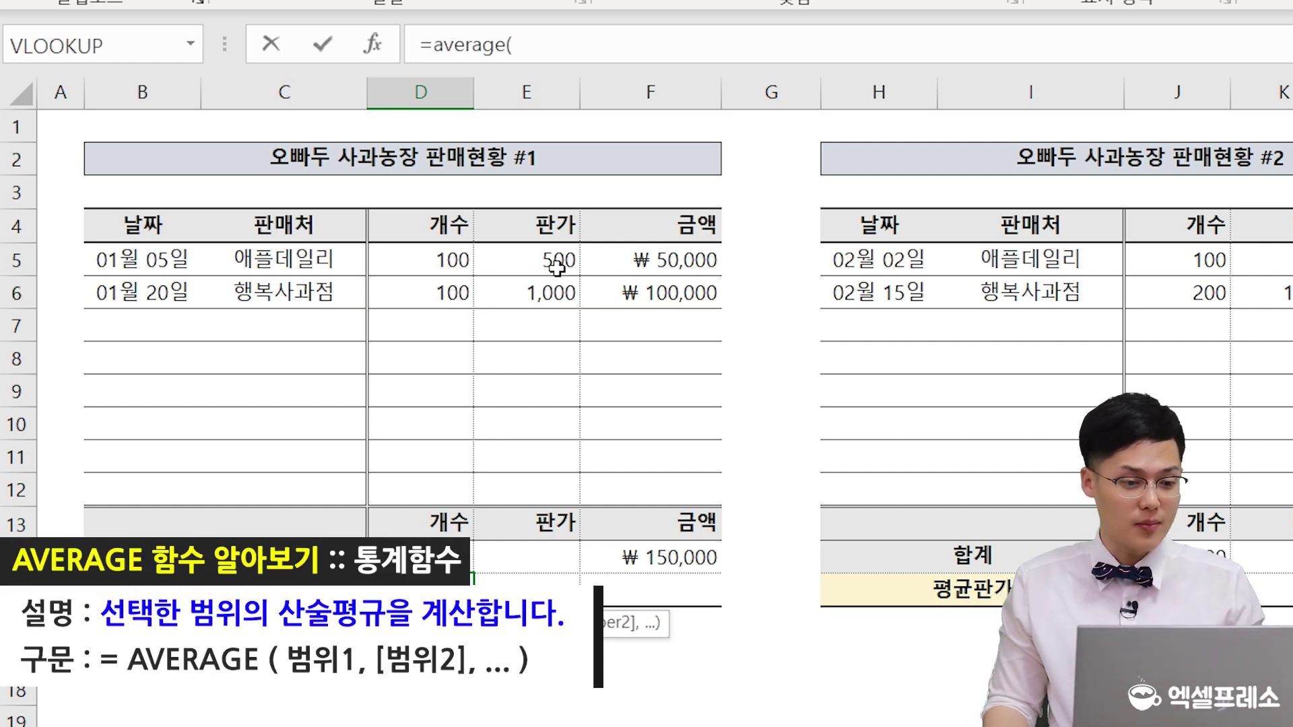
left_click_drag(558, 271, 557, 277)
type(")")
key("Return")
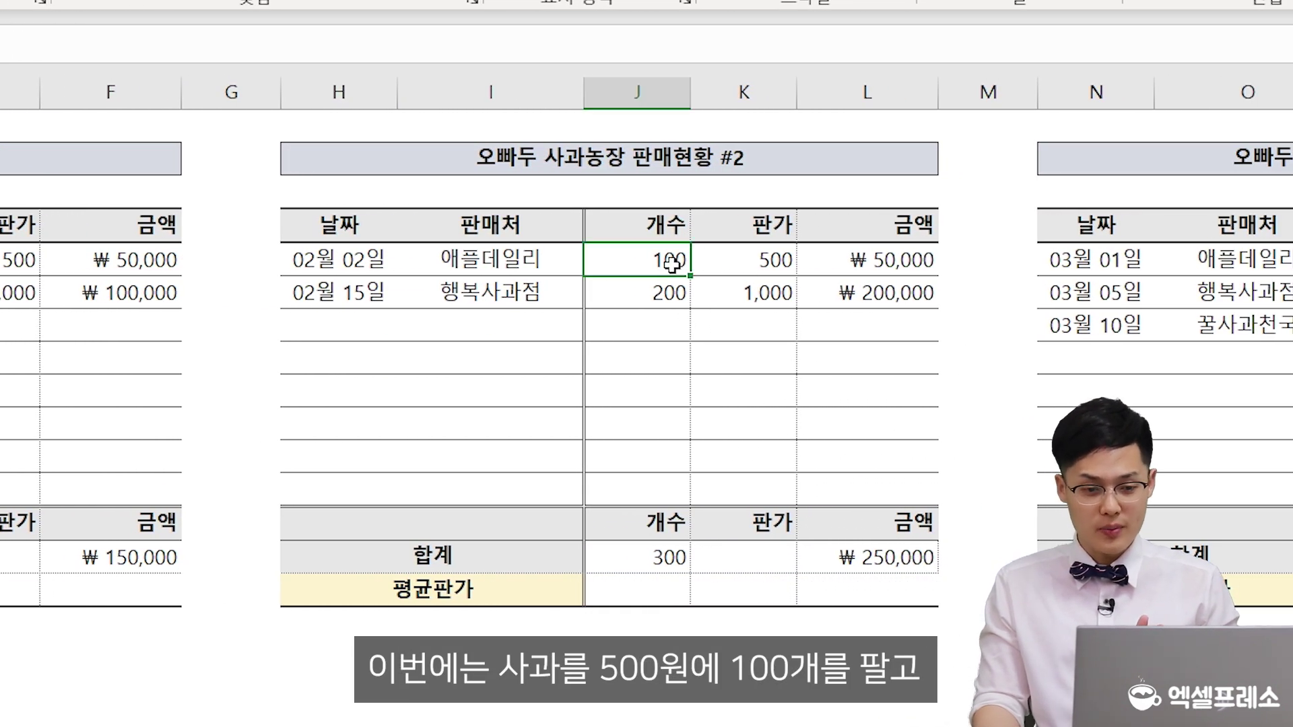
Step: Calculate table #2's average selling price in J15 by dividing the total amount by the total quantity with =L14/J14
left_click(768, 292)
left_click(664, 295)
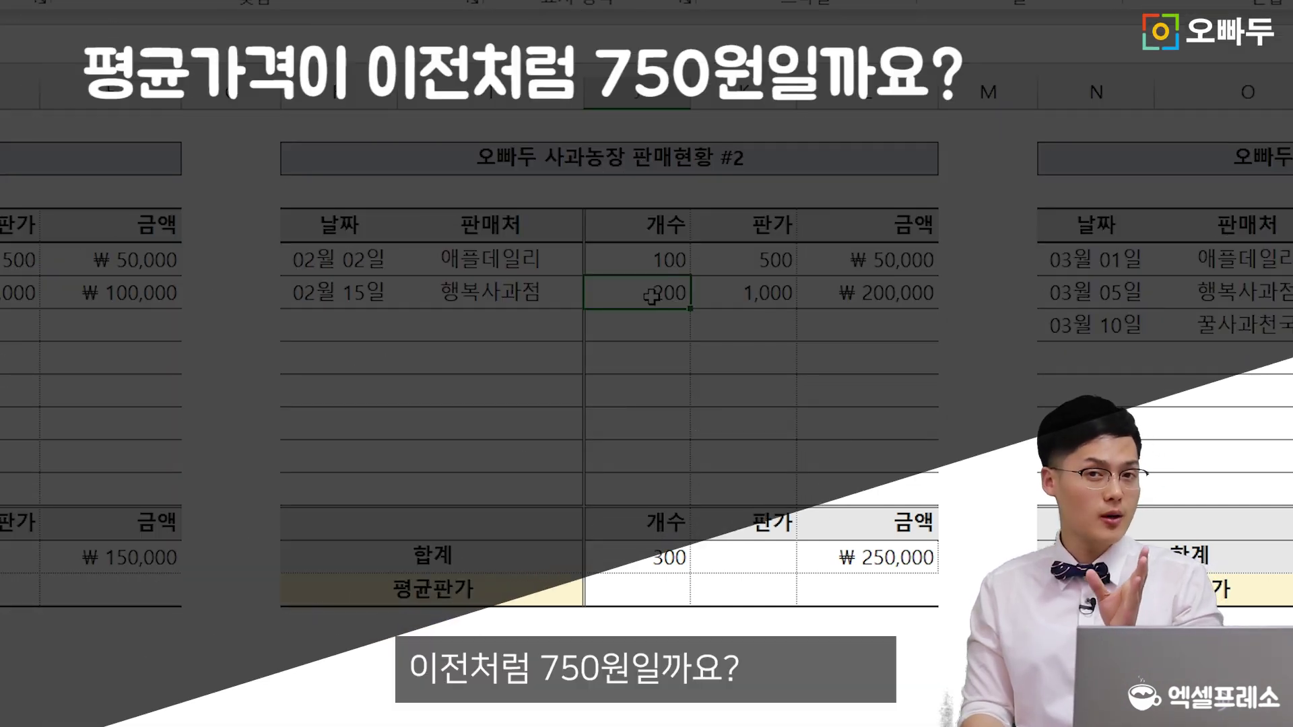
key("Right")
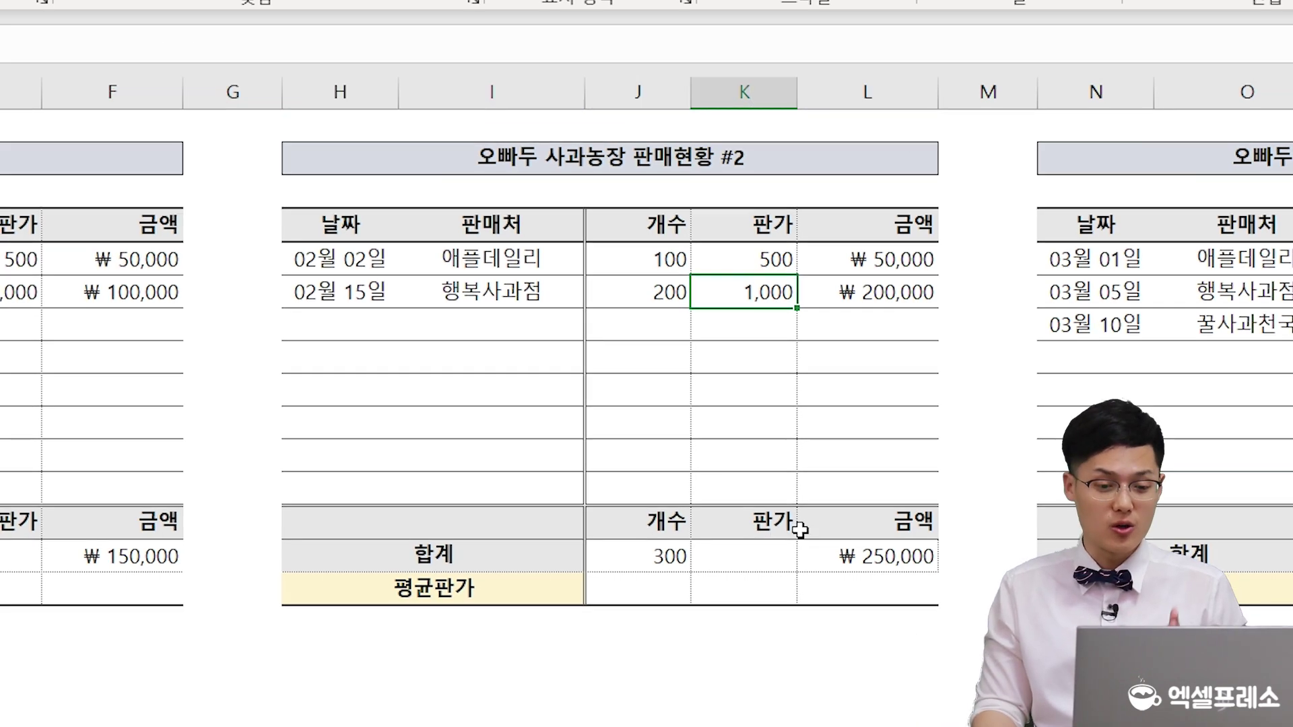
left_click(875, 558)
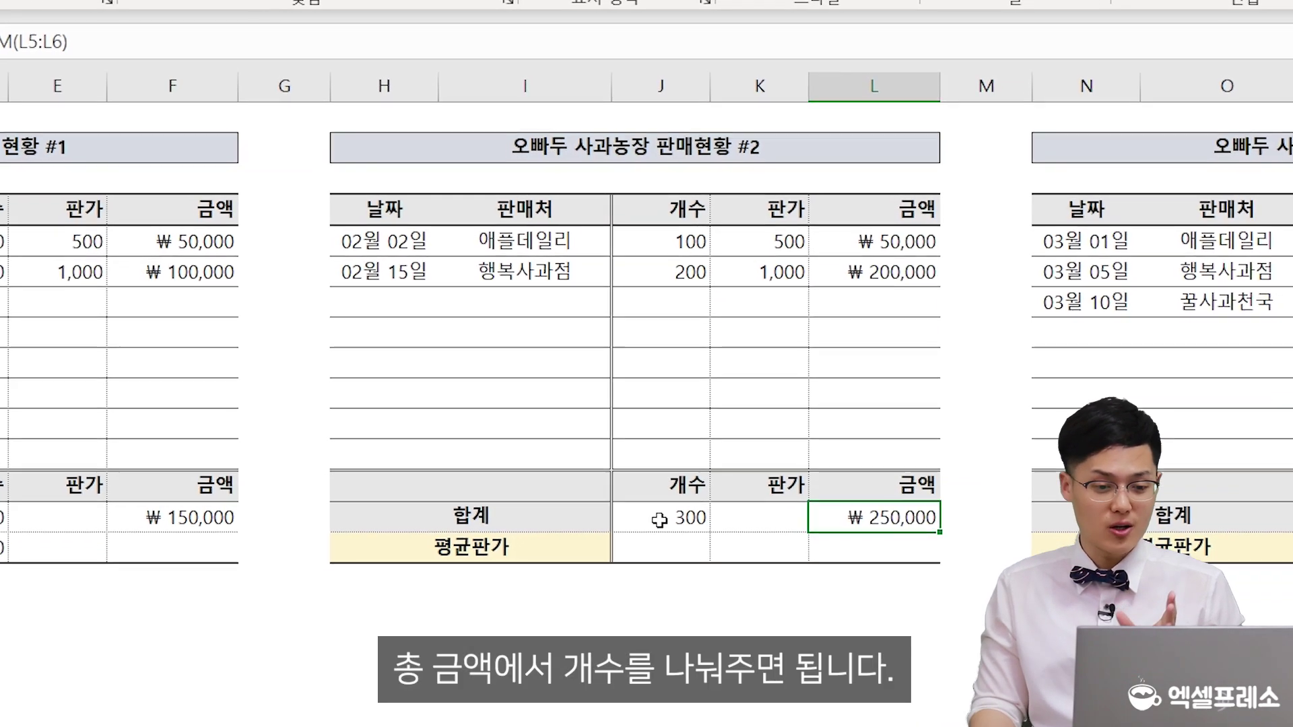
left_click(659, 519)
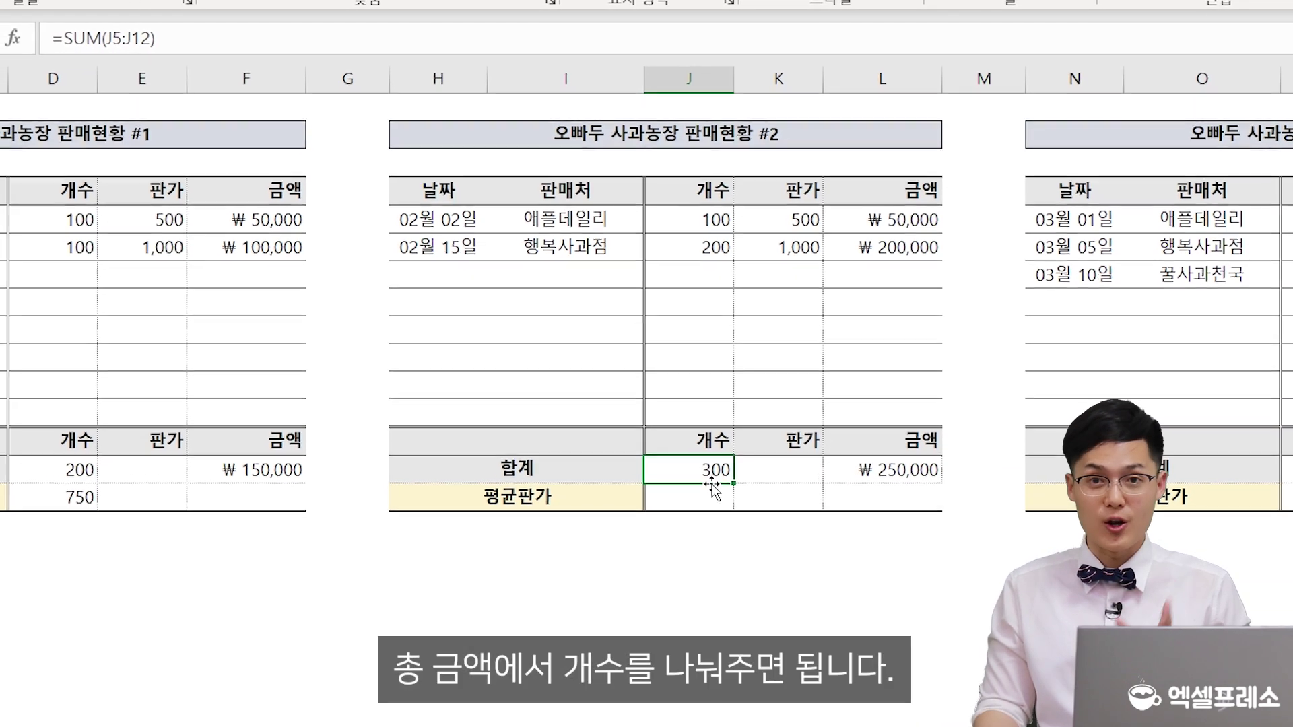
left_click(681, 547)
left_click(865, 465)
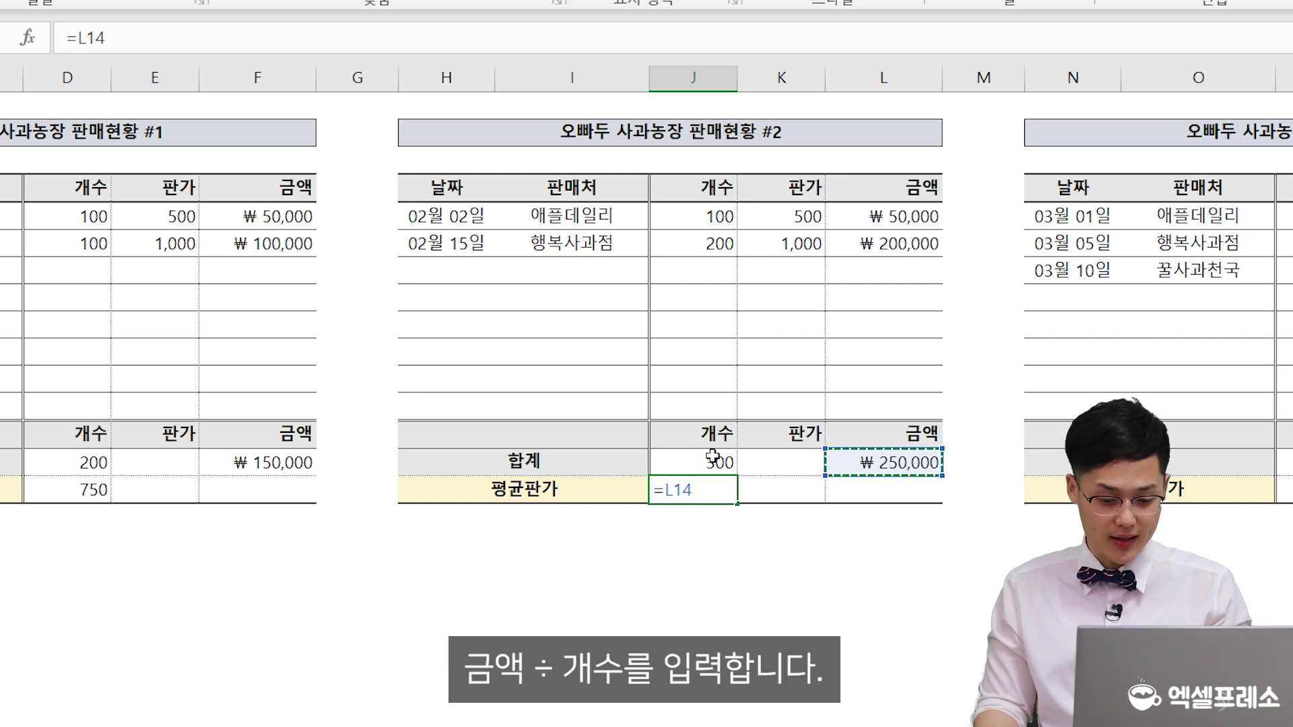
key("Return")
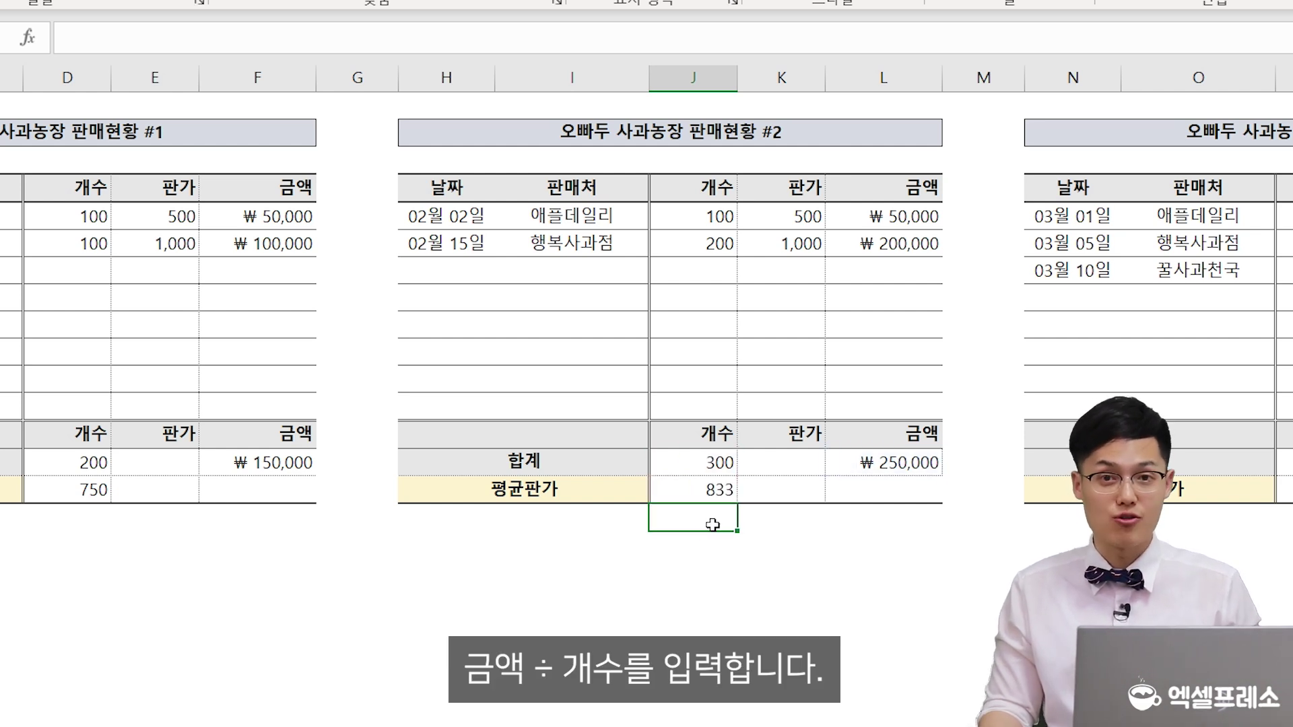
Step: Enter =SUMPRODUCT(J5:J6,K5:K6) in J16 to multiply table #2's quantities by their prices and sum them
type("=sumproduct(")
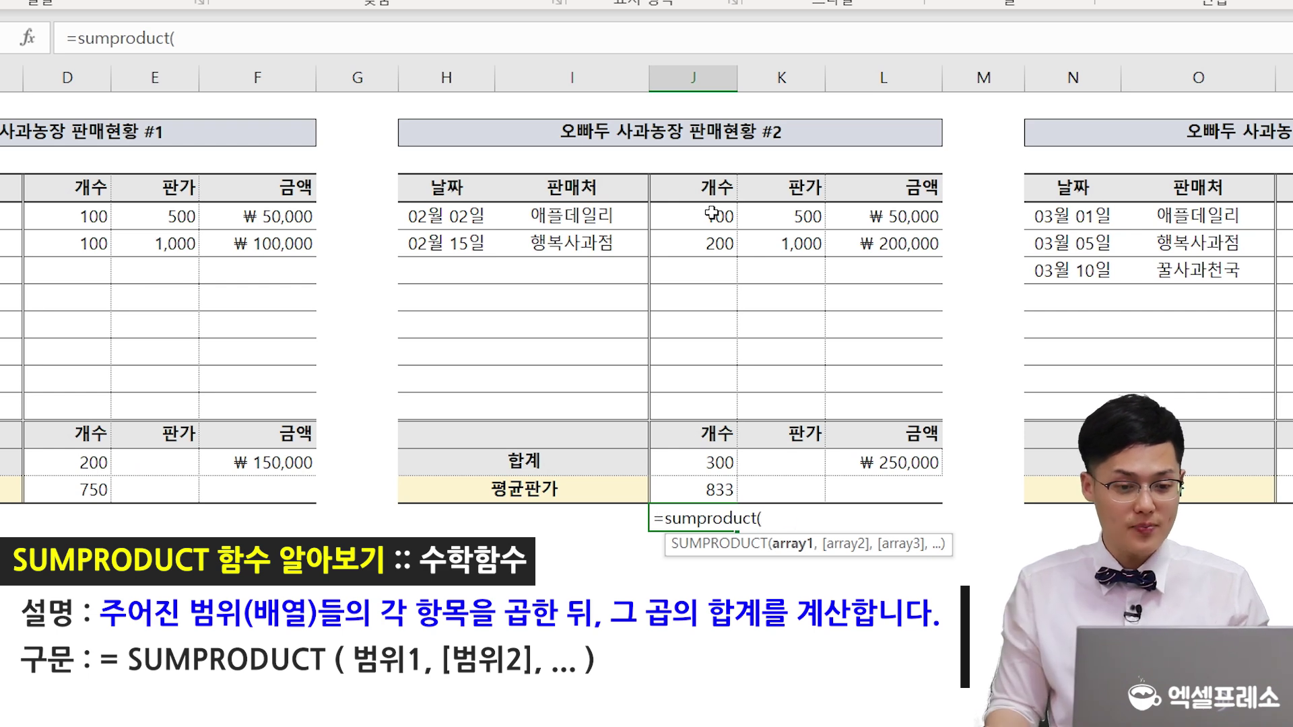
type("J5:J6,")
left_click(761, 252)
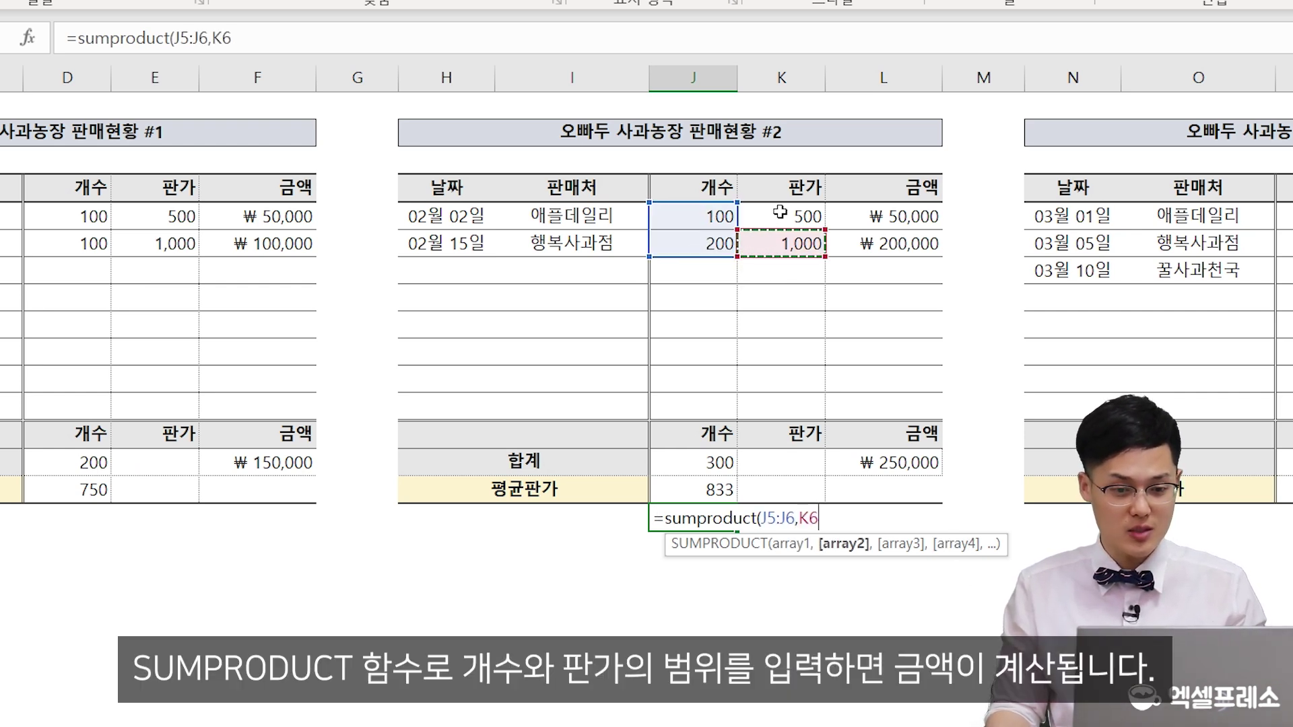
key("Return")
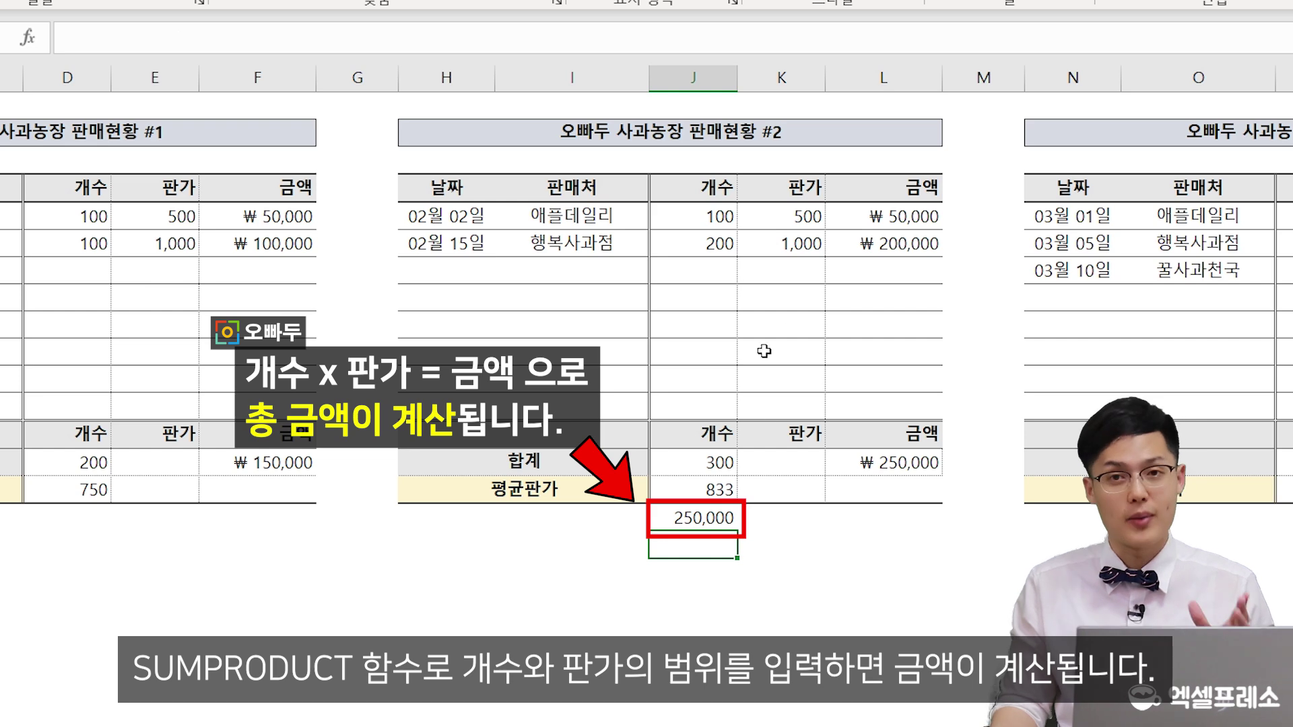
Step: Extend the J16 formula with /SUM(J5:J6) to get the weighted average price, and compare it with the formula in J15
key("Up")
left_click(317, 38)
type("/sum(")
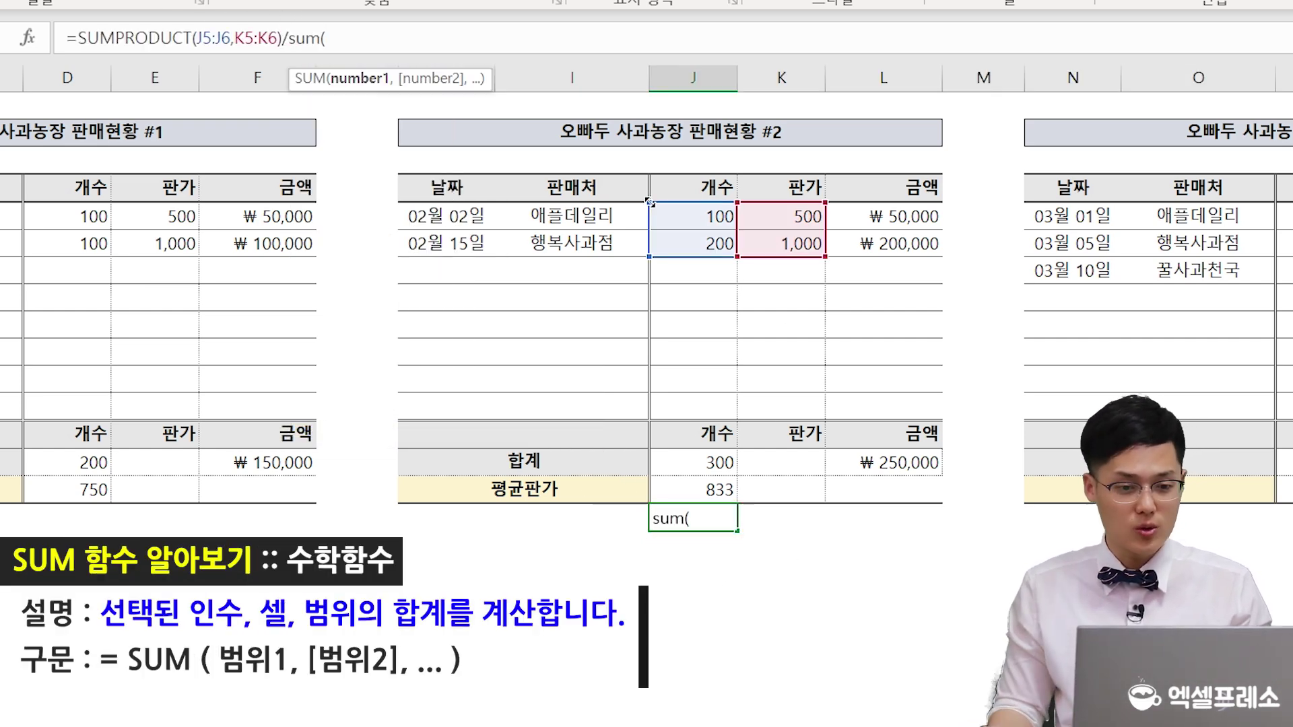
type(")")
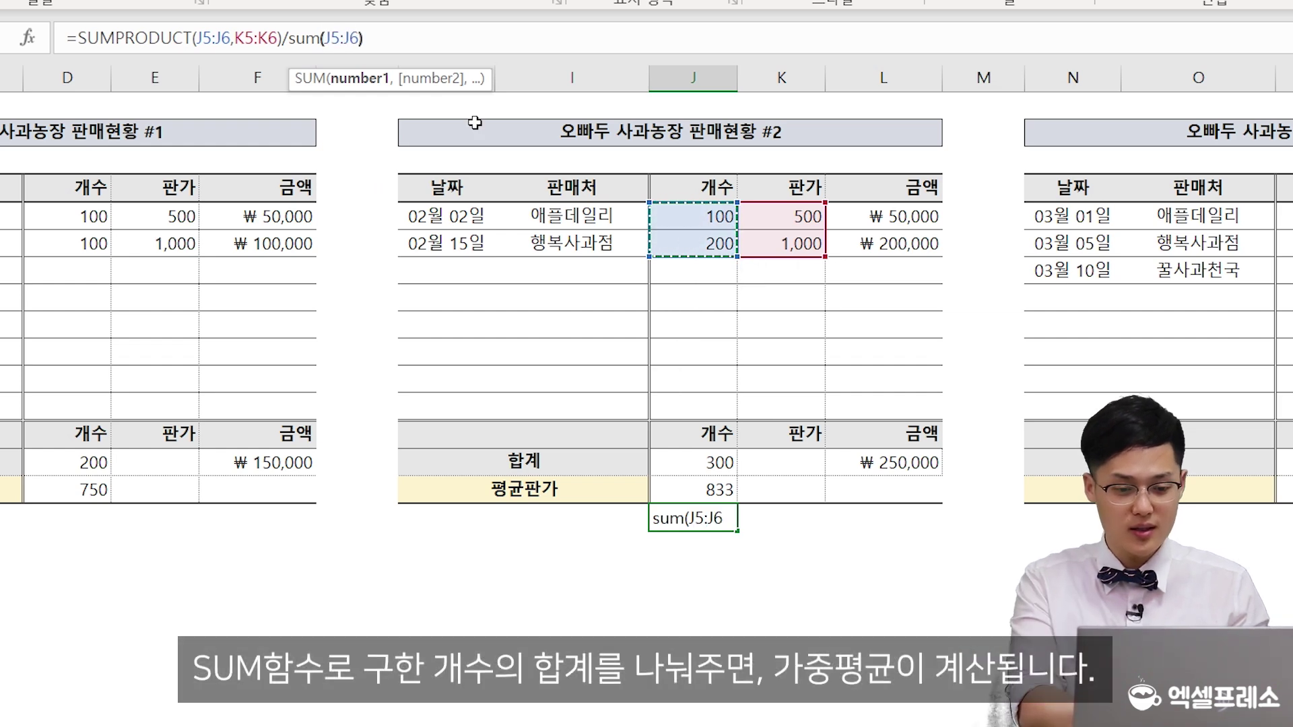
key("Return")
left_click(648, 493)
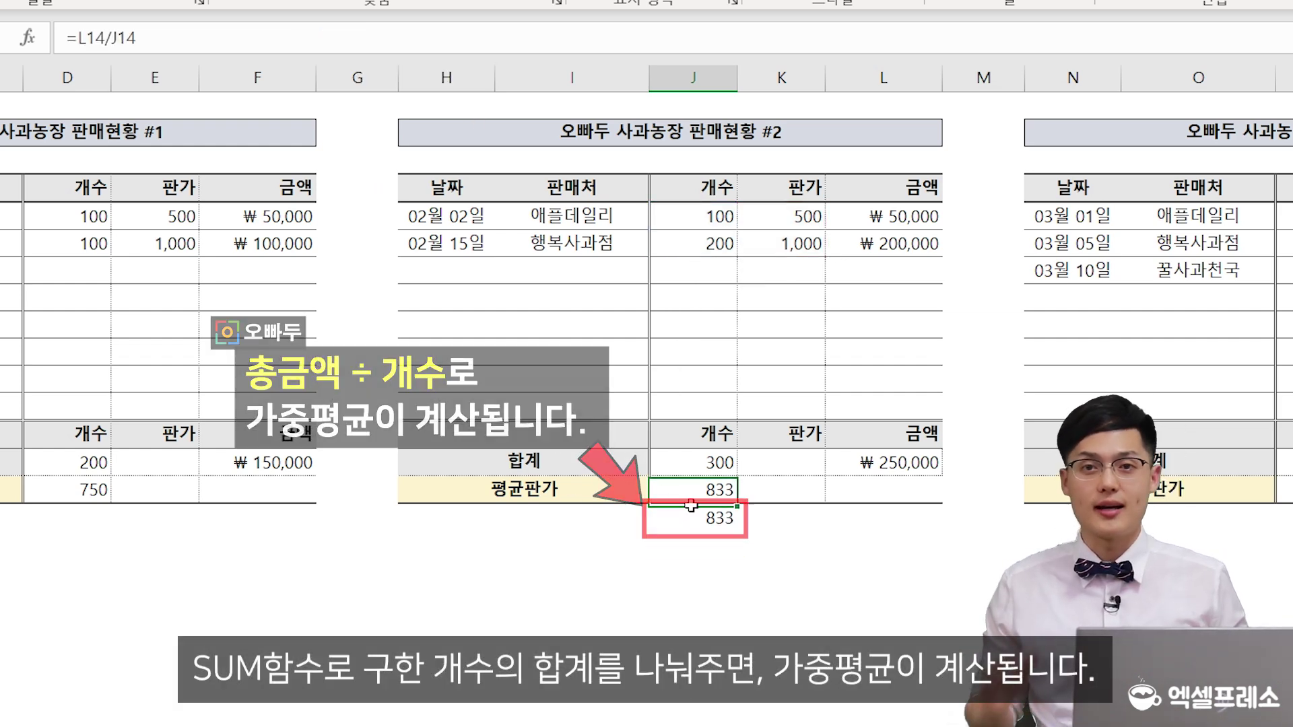
key("Down")
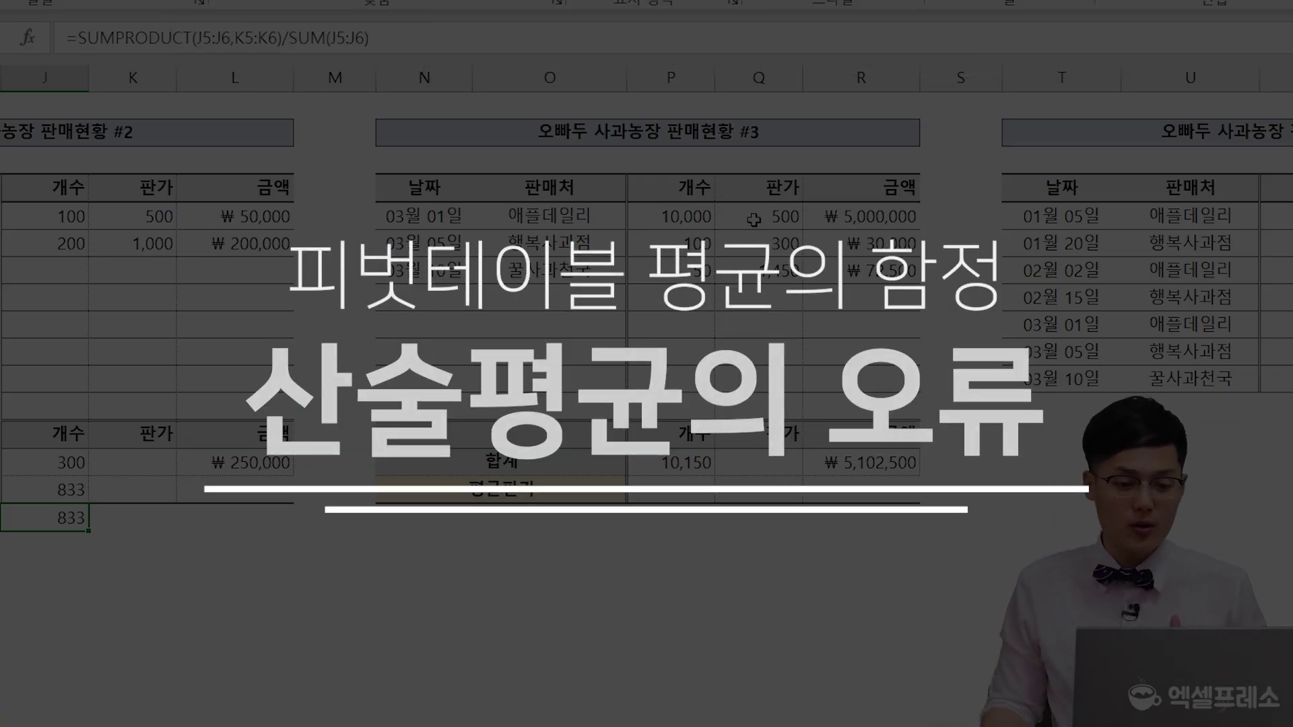
Step: Review the quantities and prices in sales table #3 and calculate their arithmetic mean price in P15 with AVERAGE over Q5:Q7
left_click(754, 219)
left_click(700, 221)
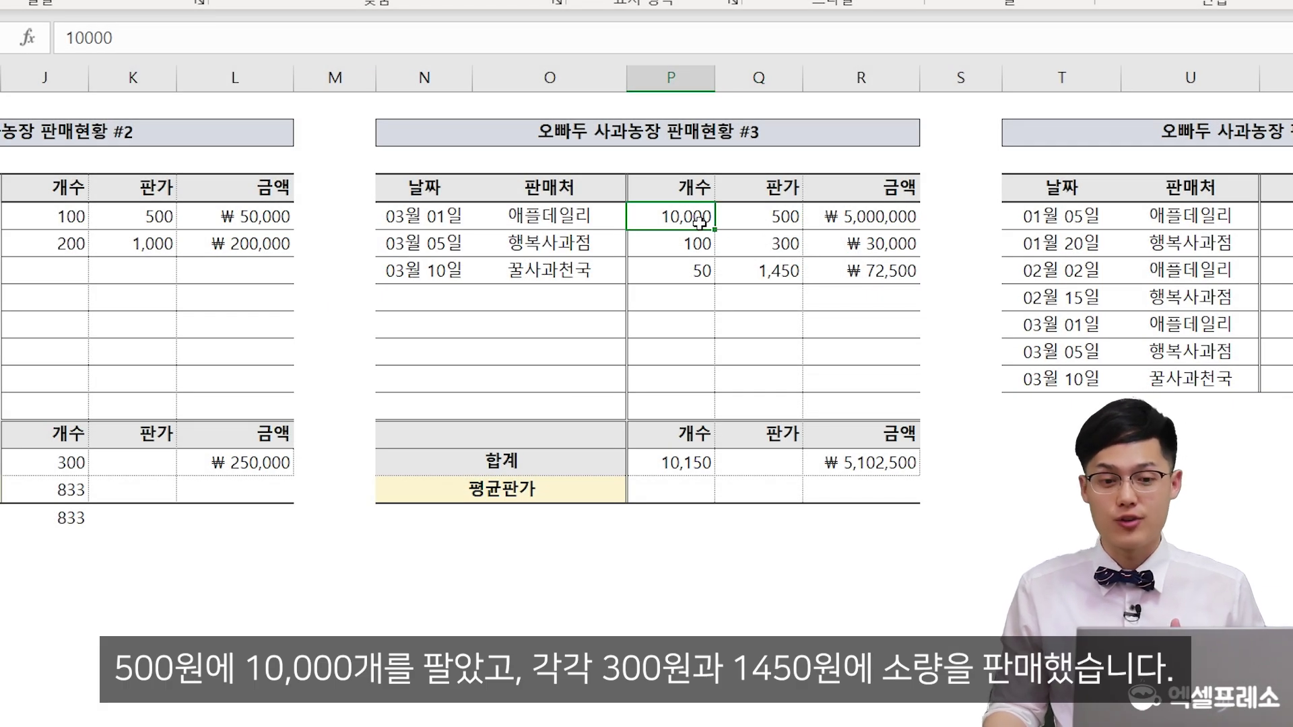
left_click(762, 248)
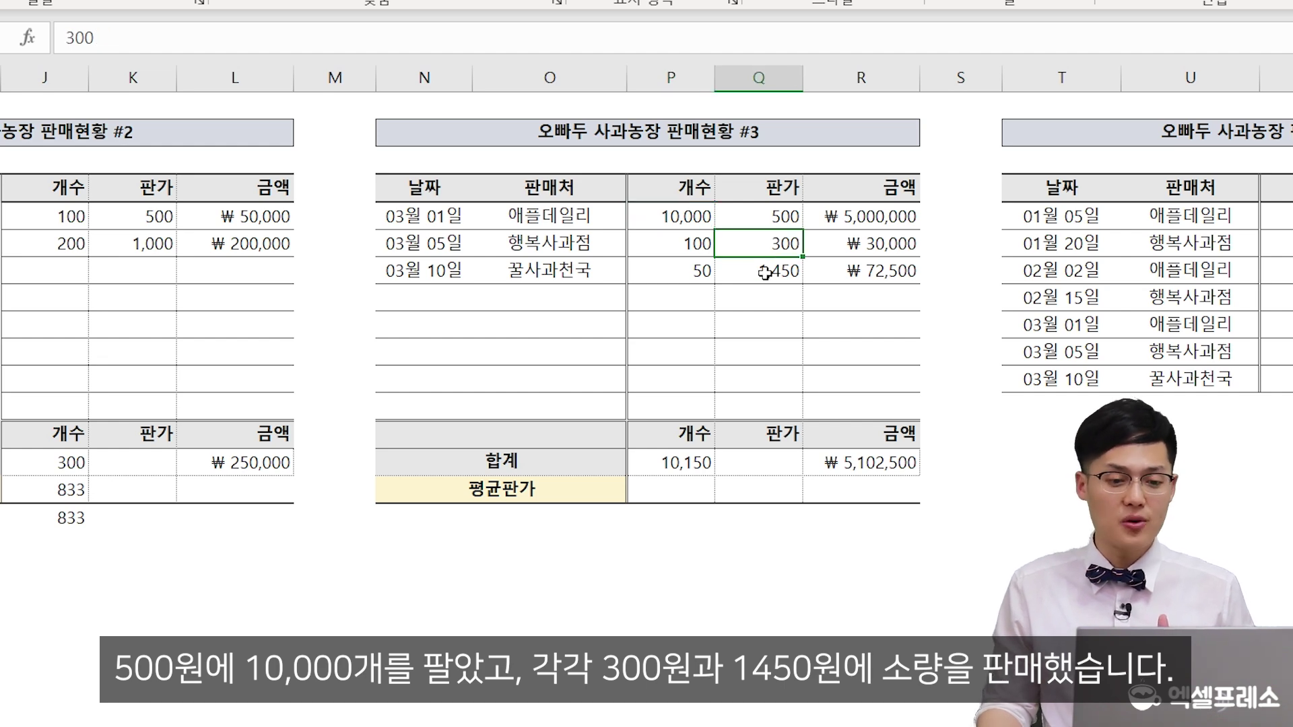
left_click_drag(672, 246, 742, 266)
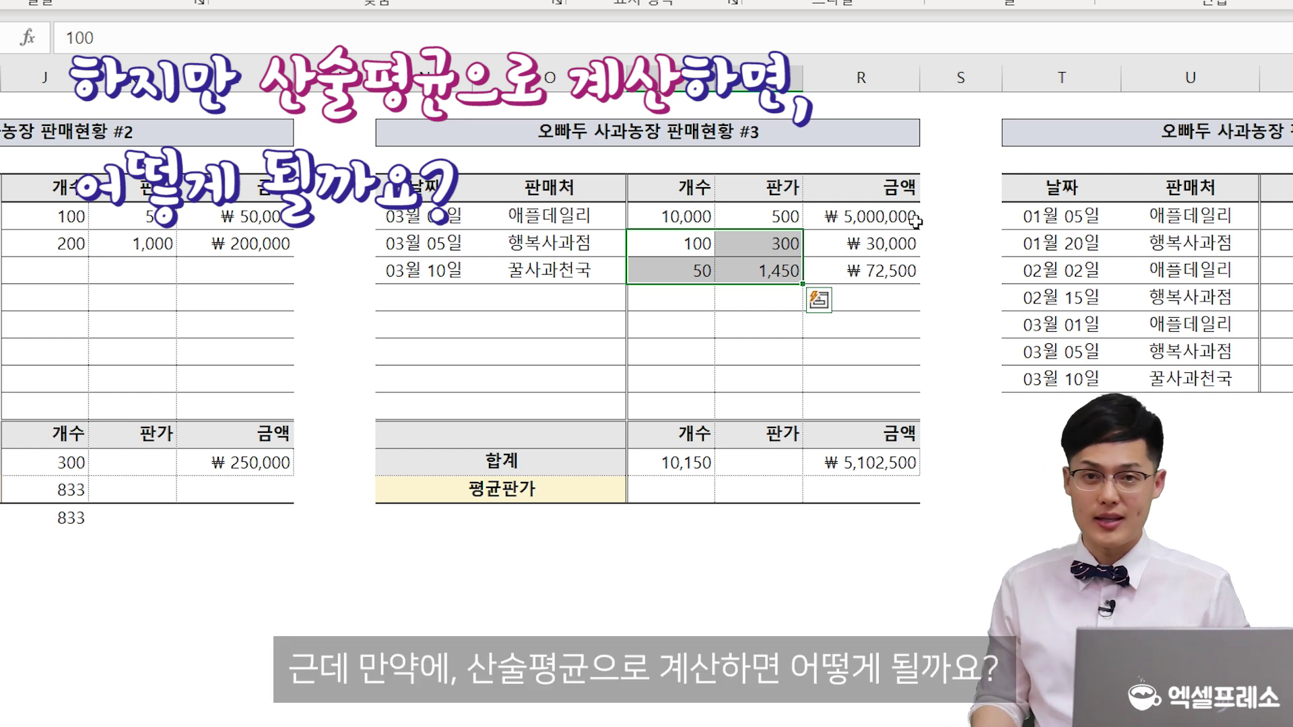
left_click(682, 490)
type("=ave")
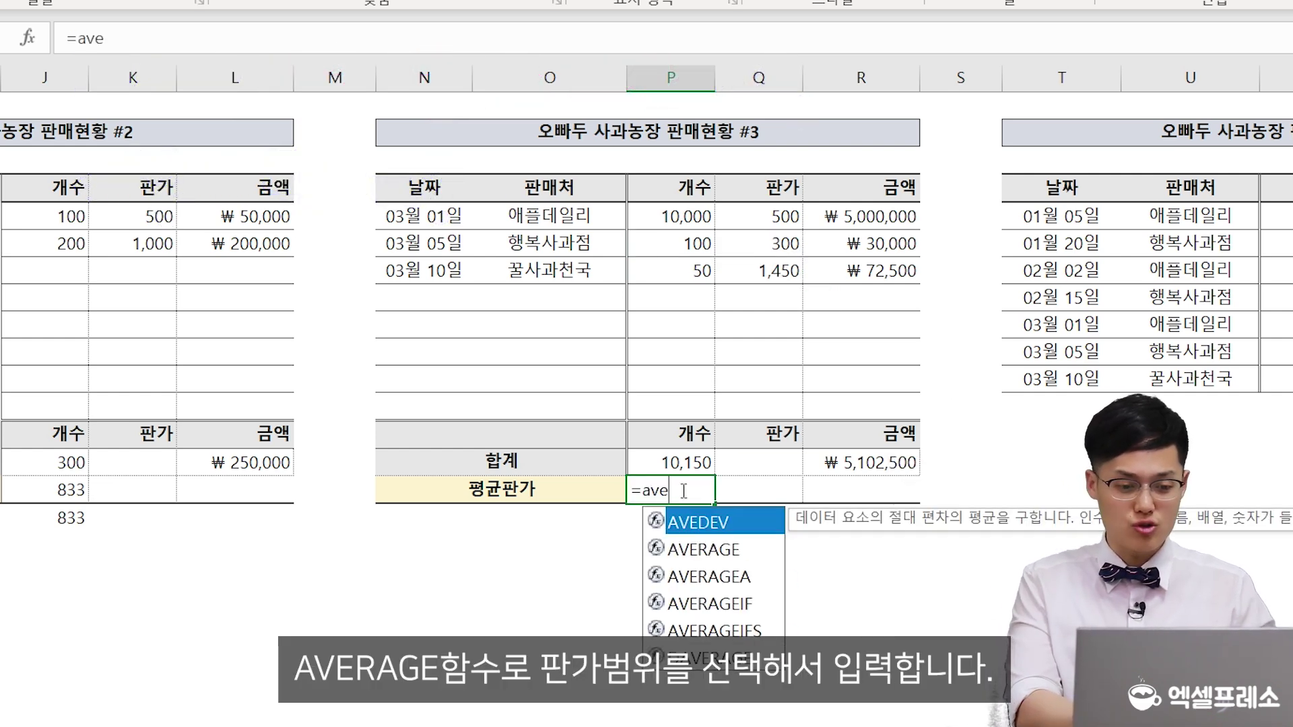
type("rage(")
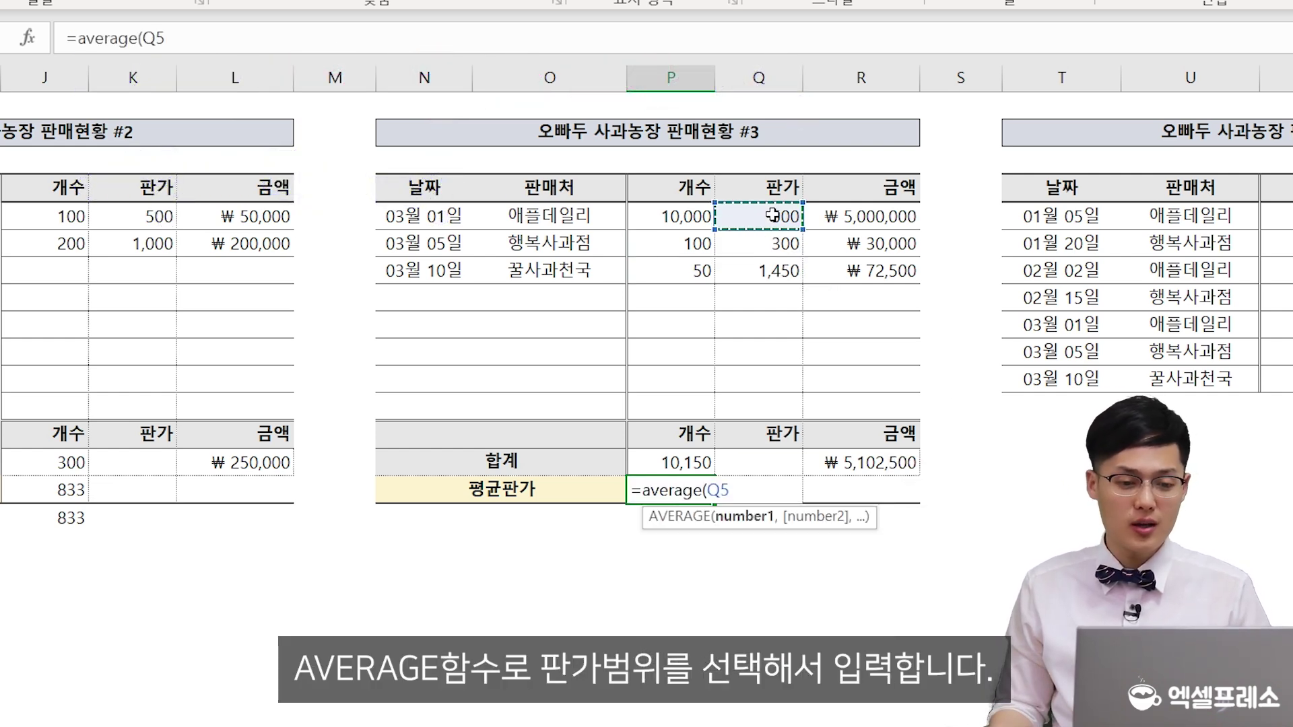
left_click_drag(773, 209, 775, 269)
key("Return")
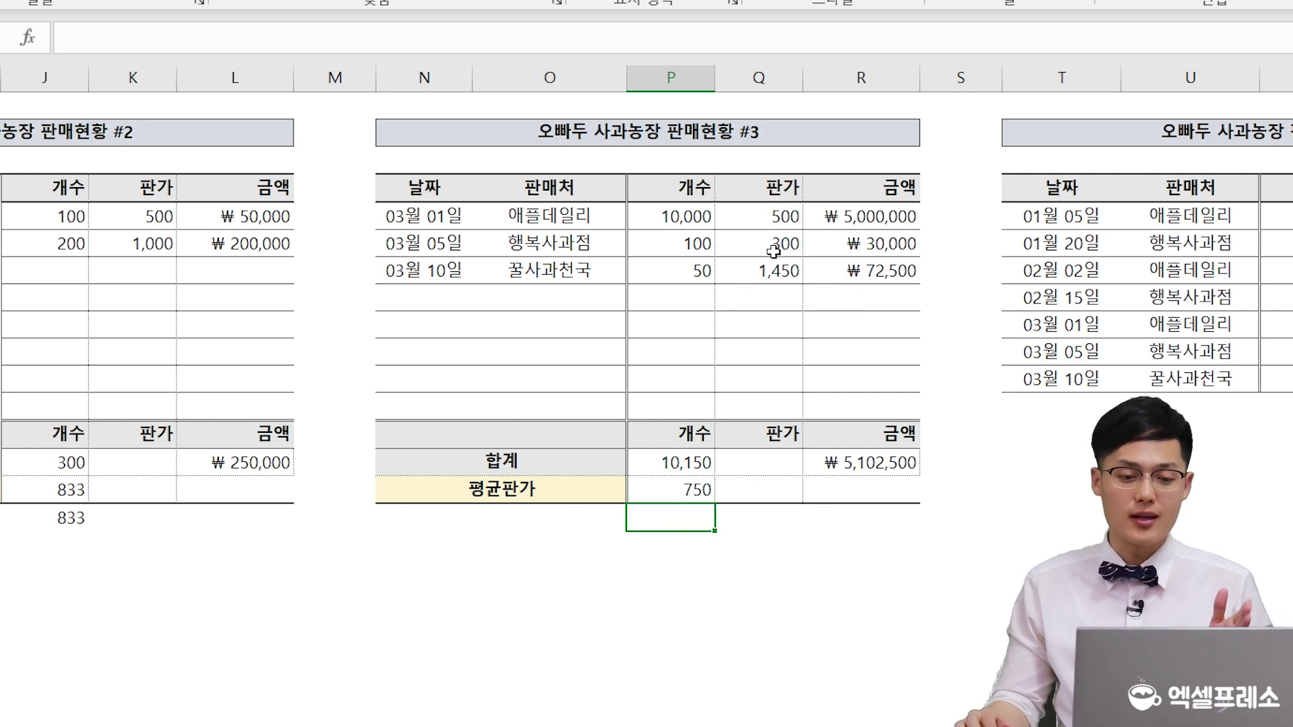
Step: Check table #3's prices and its largest quantity, and calculate the weighted average price in P16 with =R14/P14
left_click(658, 491)
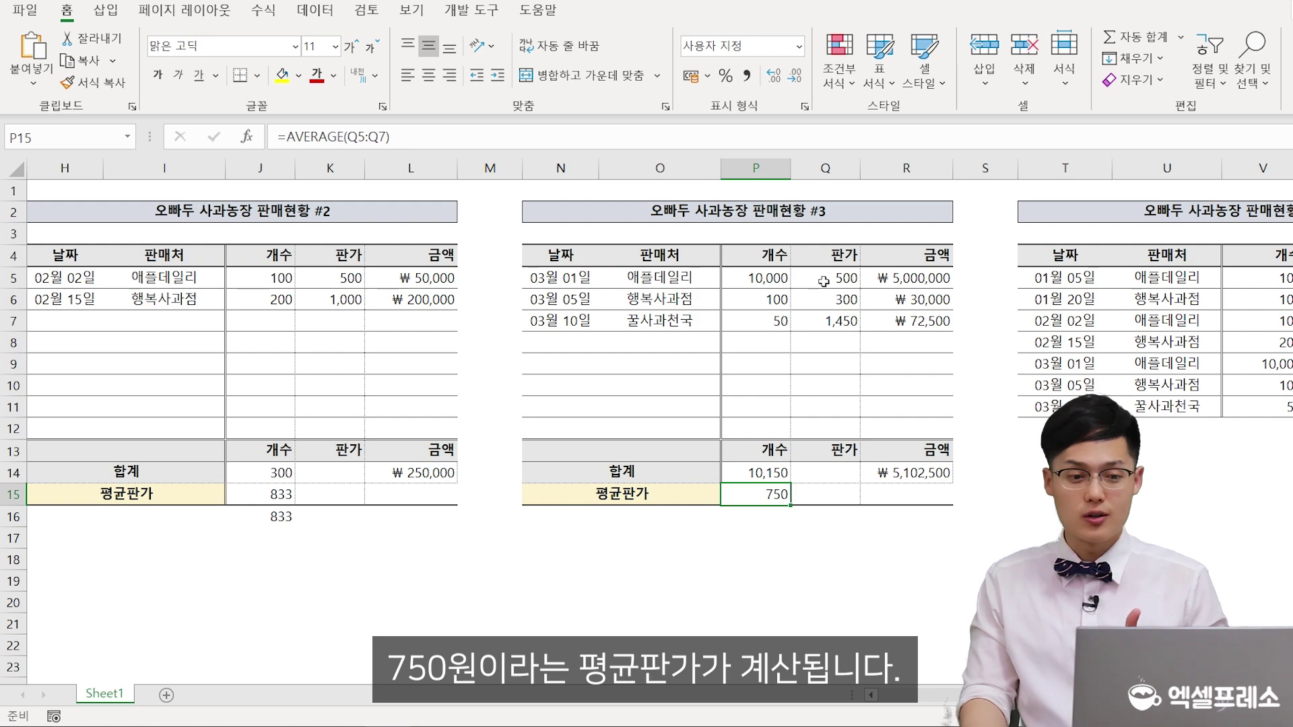
left_click_drag(823, 281, 832, 317)
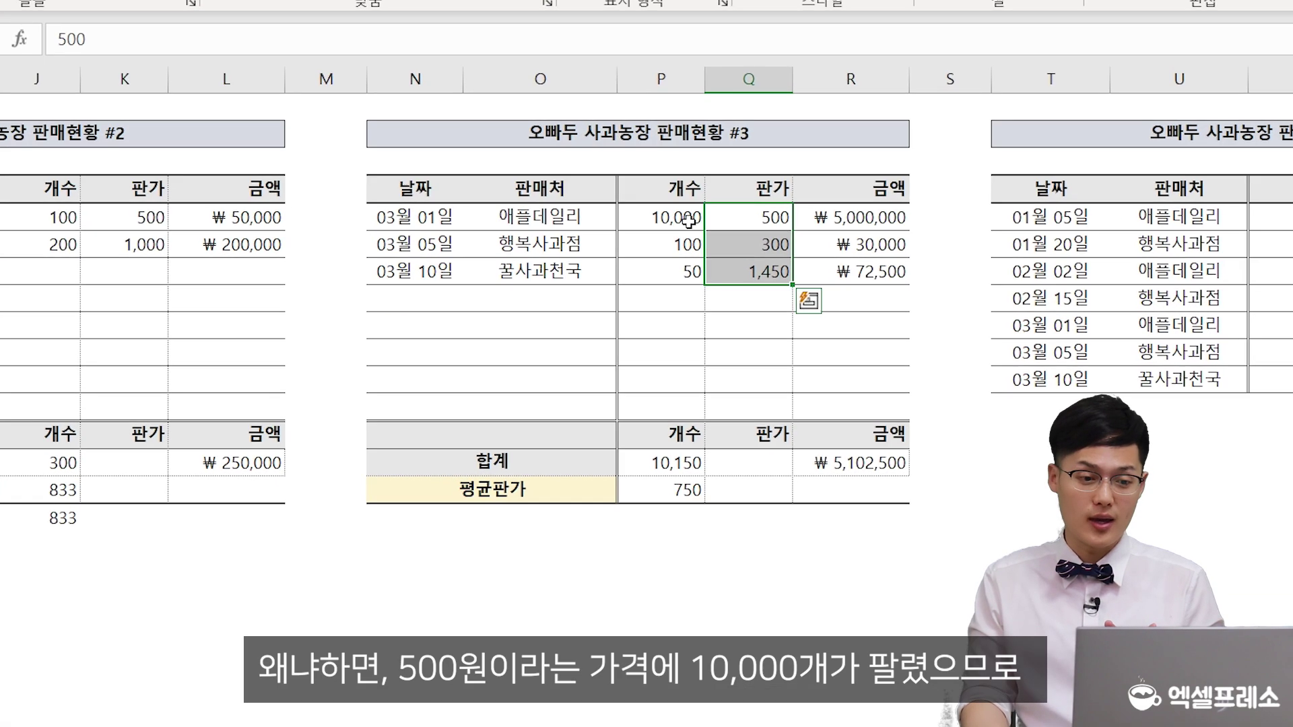
left_click(688, 221)
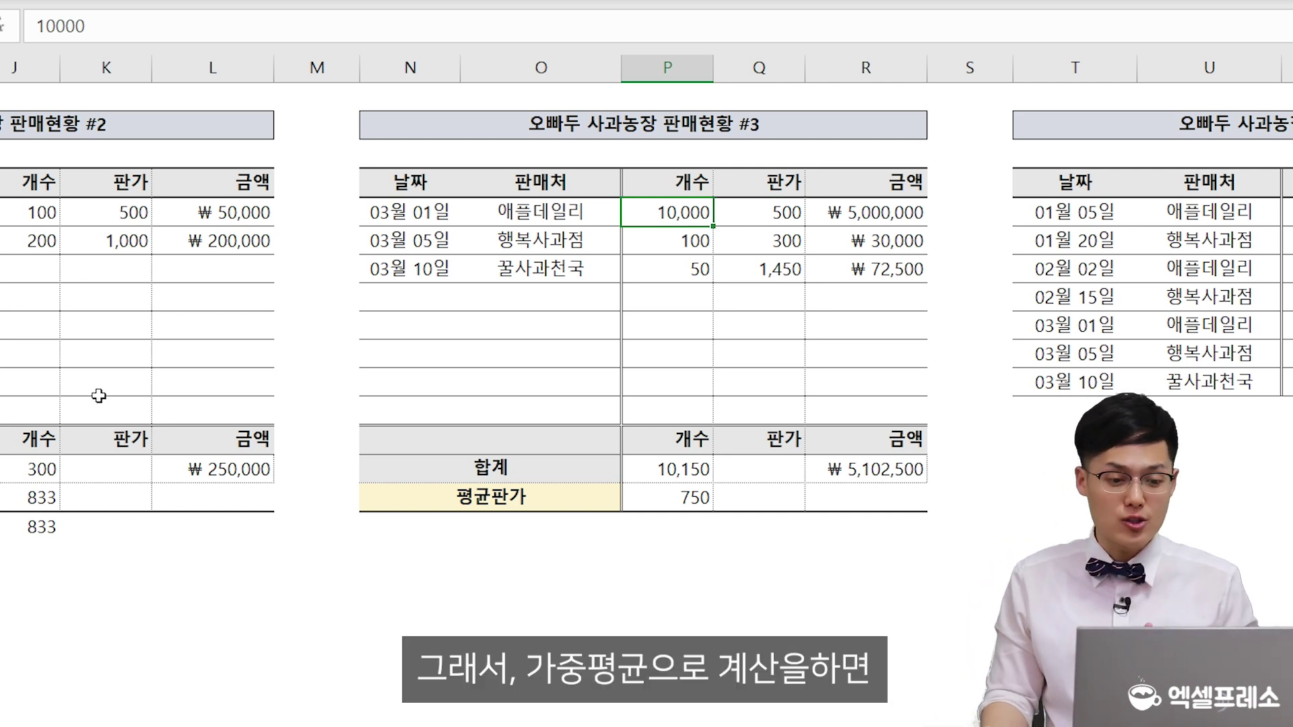
left_click(701, 536)
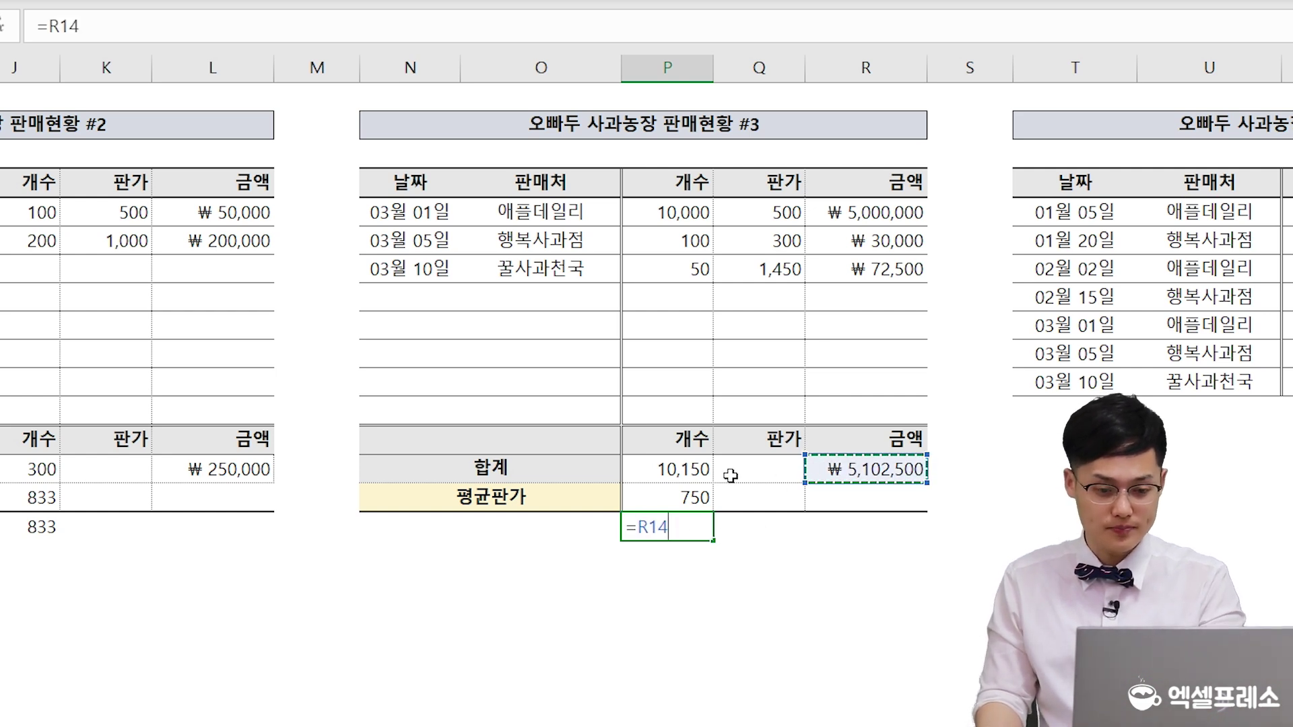
key("Return")
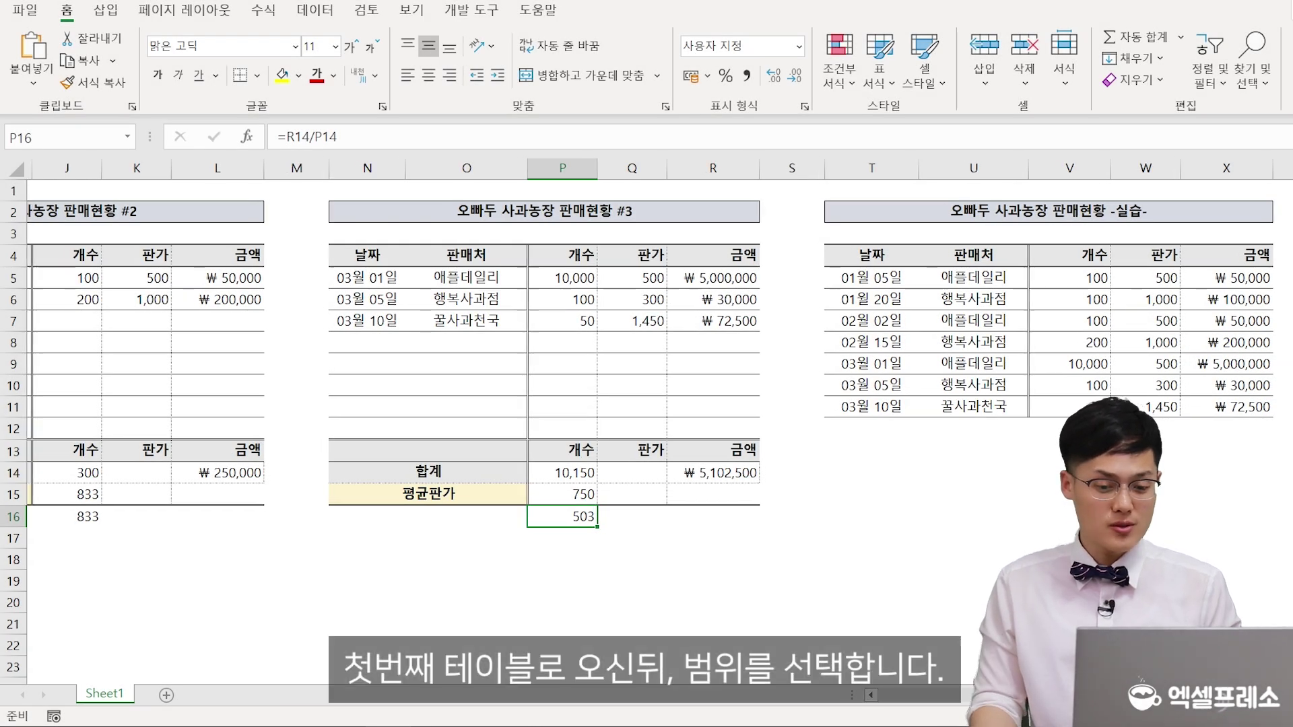
Step: Select the data range B4:F12 of sales table #1, including its headers
scroll(886, 693, "left", 3)
left_click_drag(93, 254, 456, 418)
left_click(106, 10)
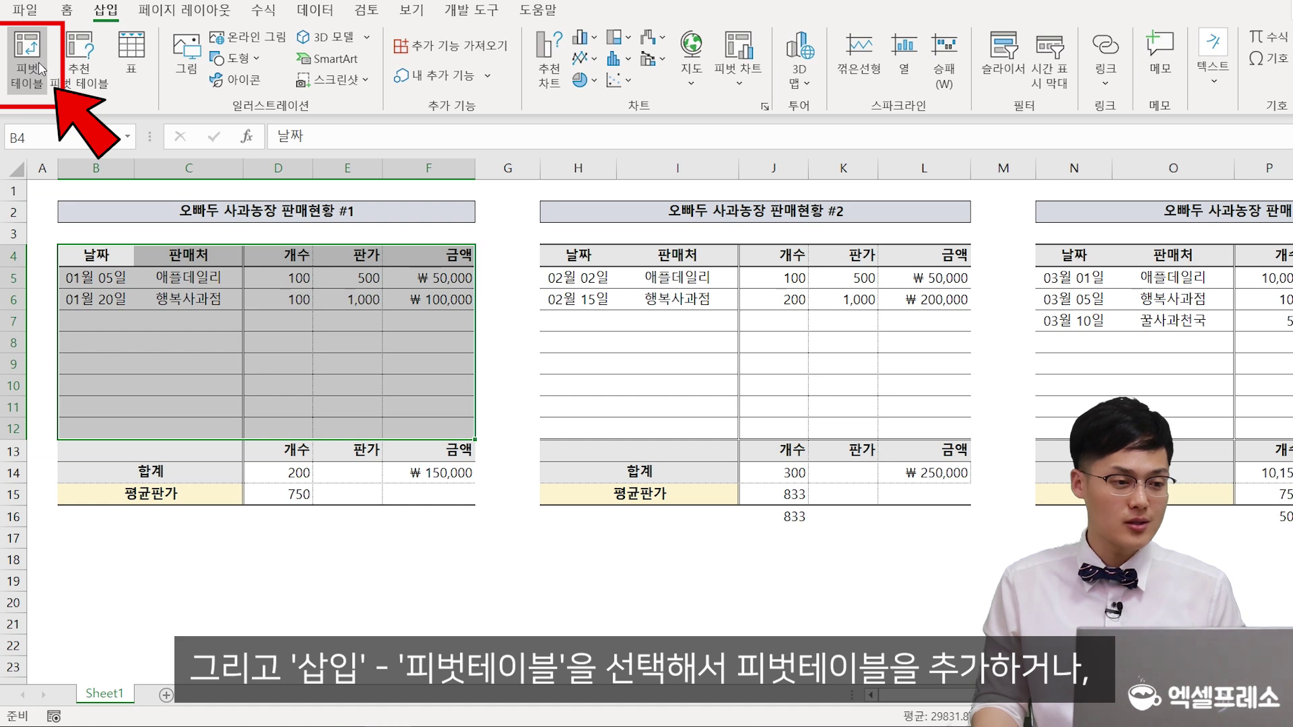
left_click(27, 57)
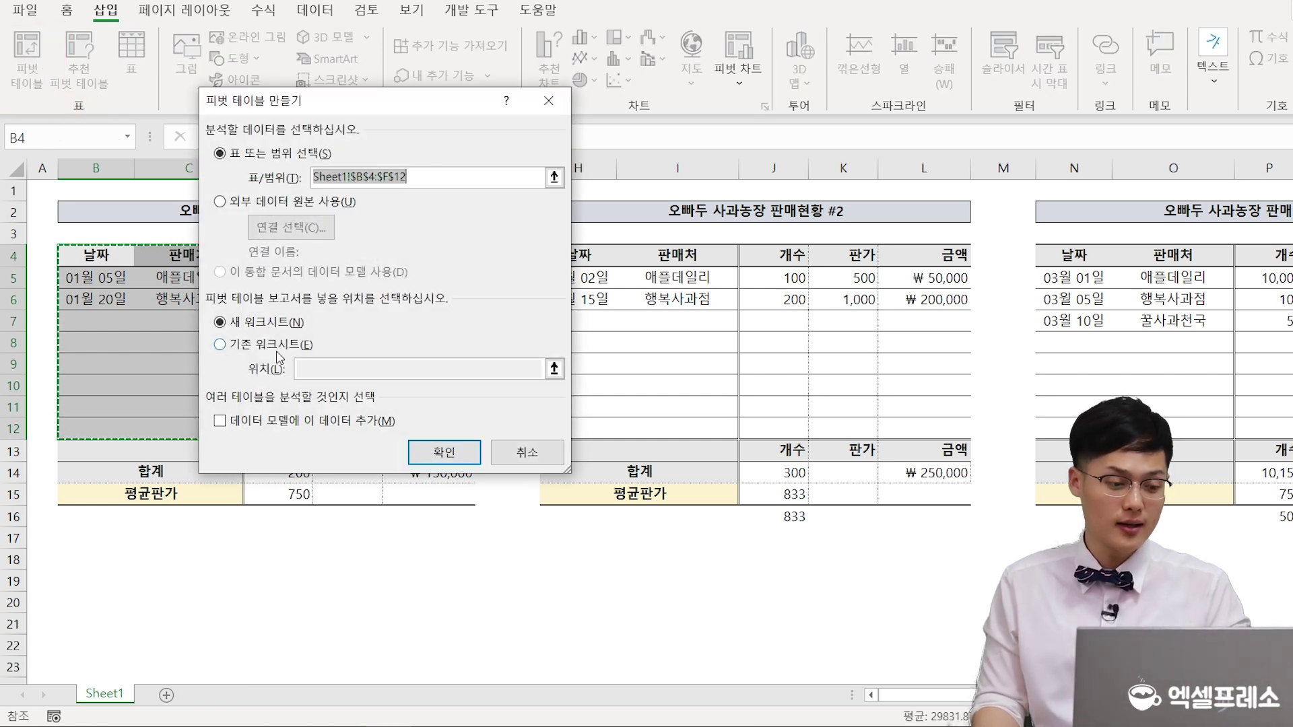
key("Escape")
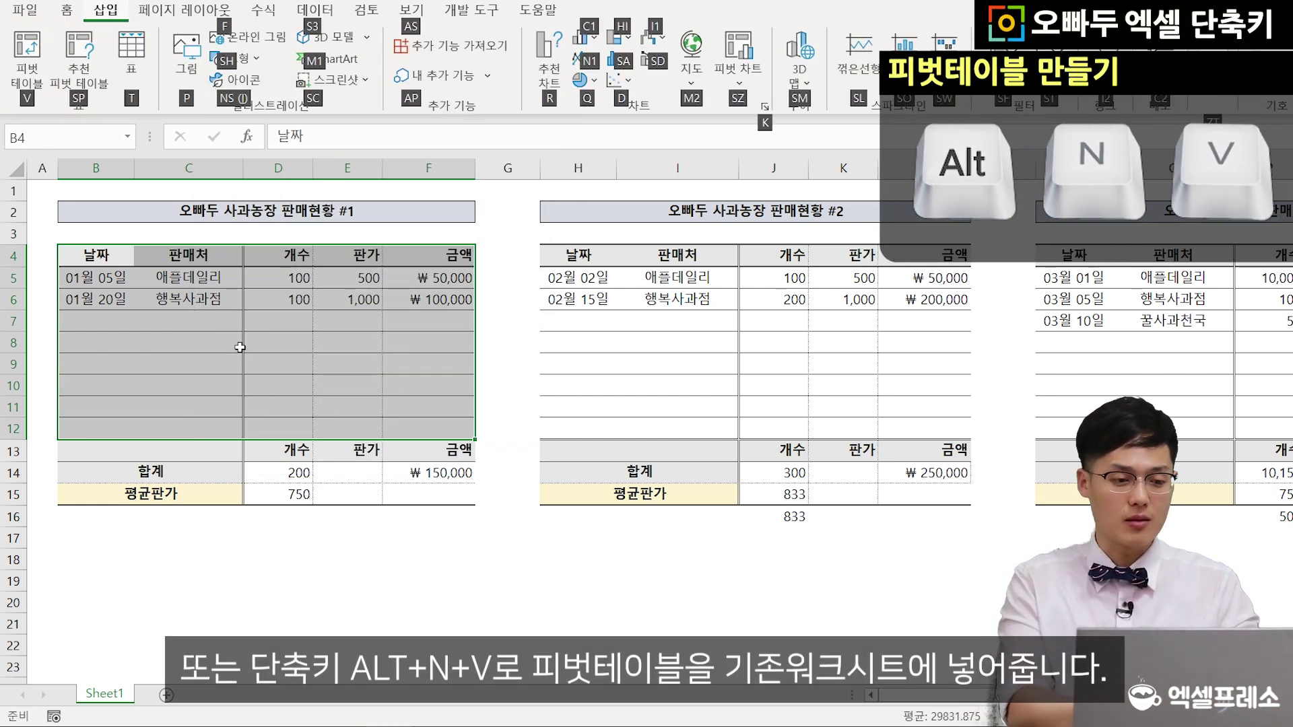
Step: Create a pivot table from Sheet1!$B$4:$F$12 on the existing worksheet at cell B17
key("alt+n+v")
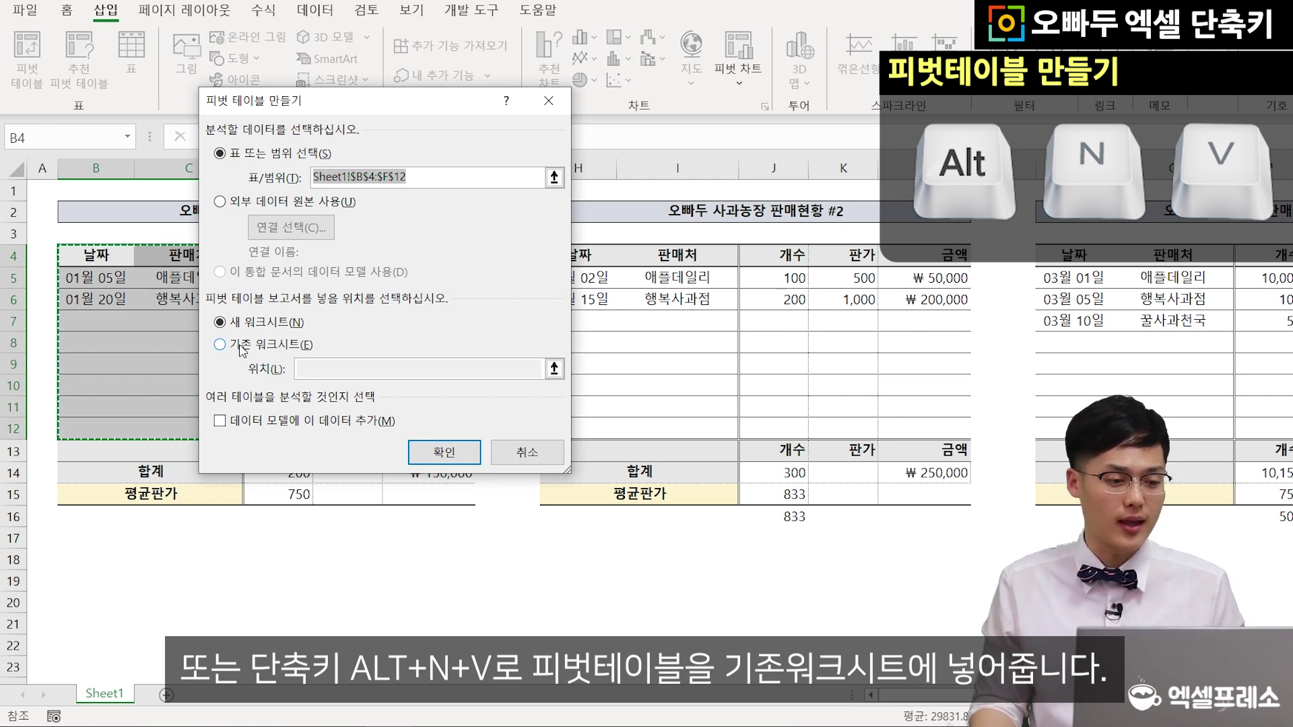
left_click(243, 344)
left_click(95, 537)
left_click(438, 452)
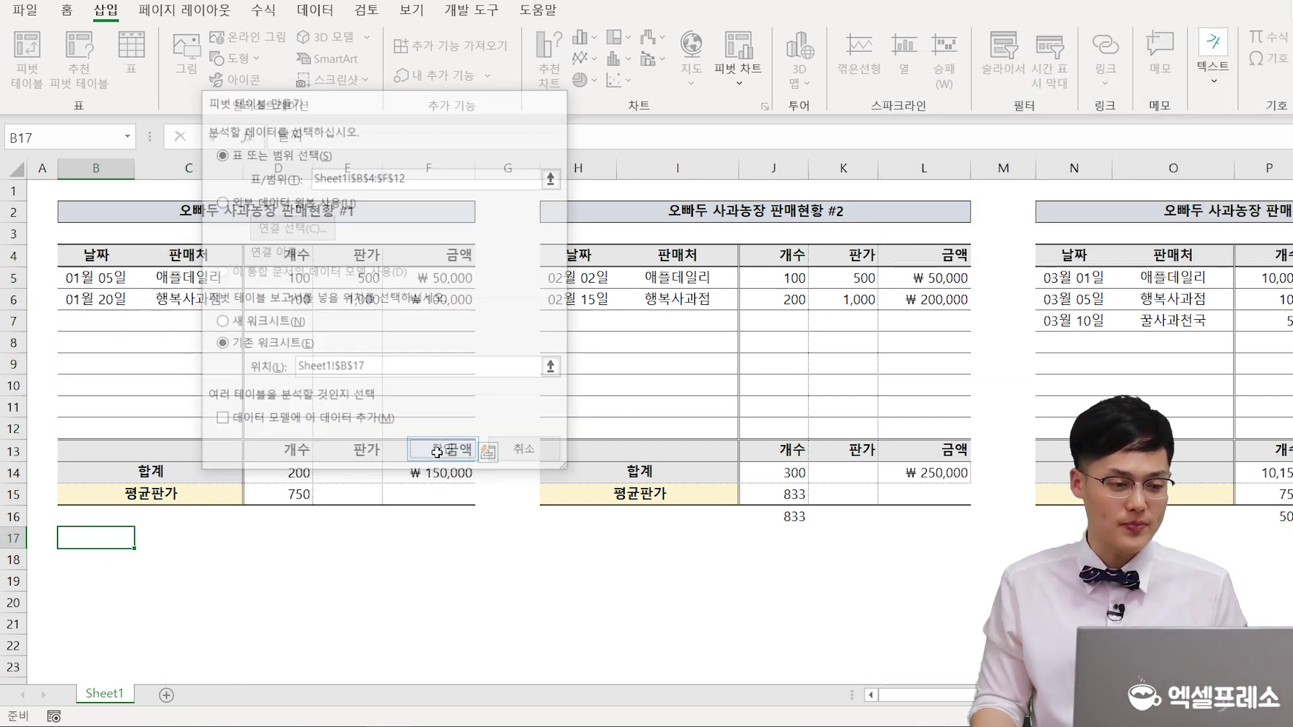
Step: Add 판가 as the value field of table #1's pivot table and summarize it by 평균 (average)
left_click_drag(1111, 457, 1163, 613)
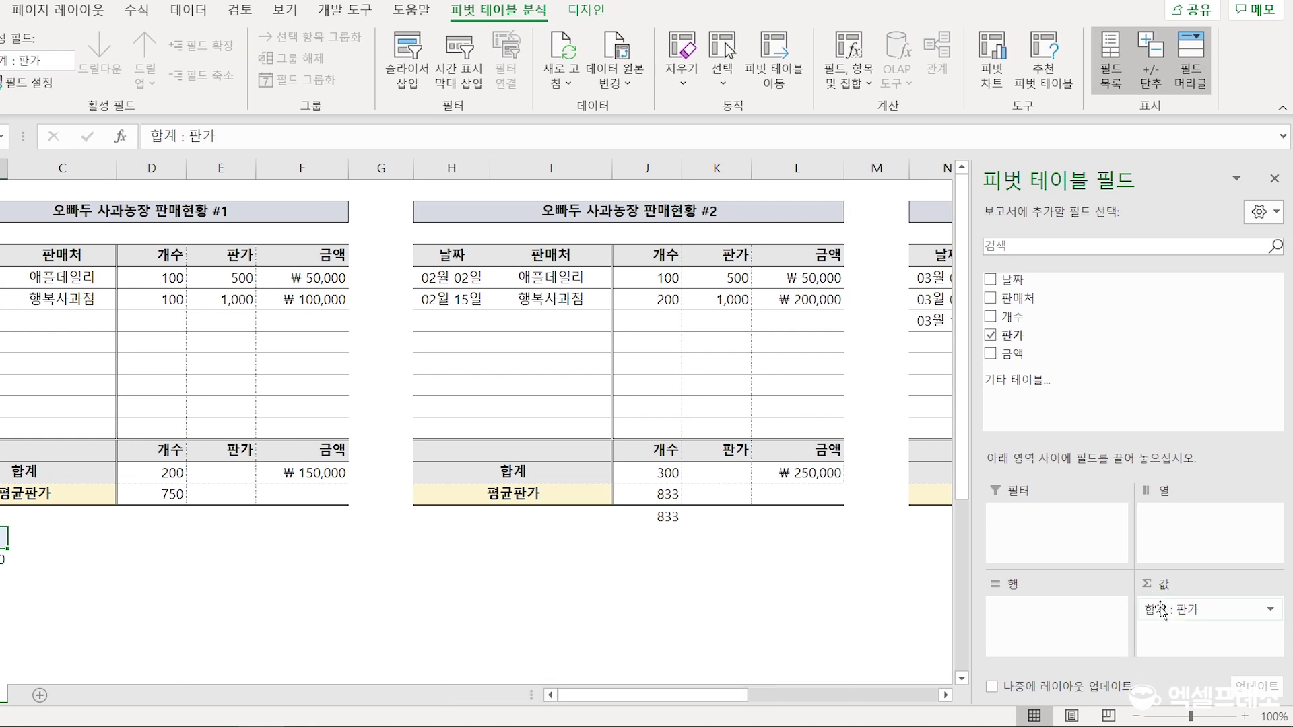
left_click(1163, 610)
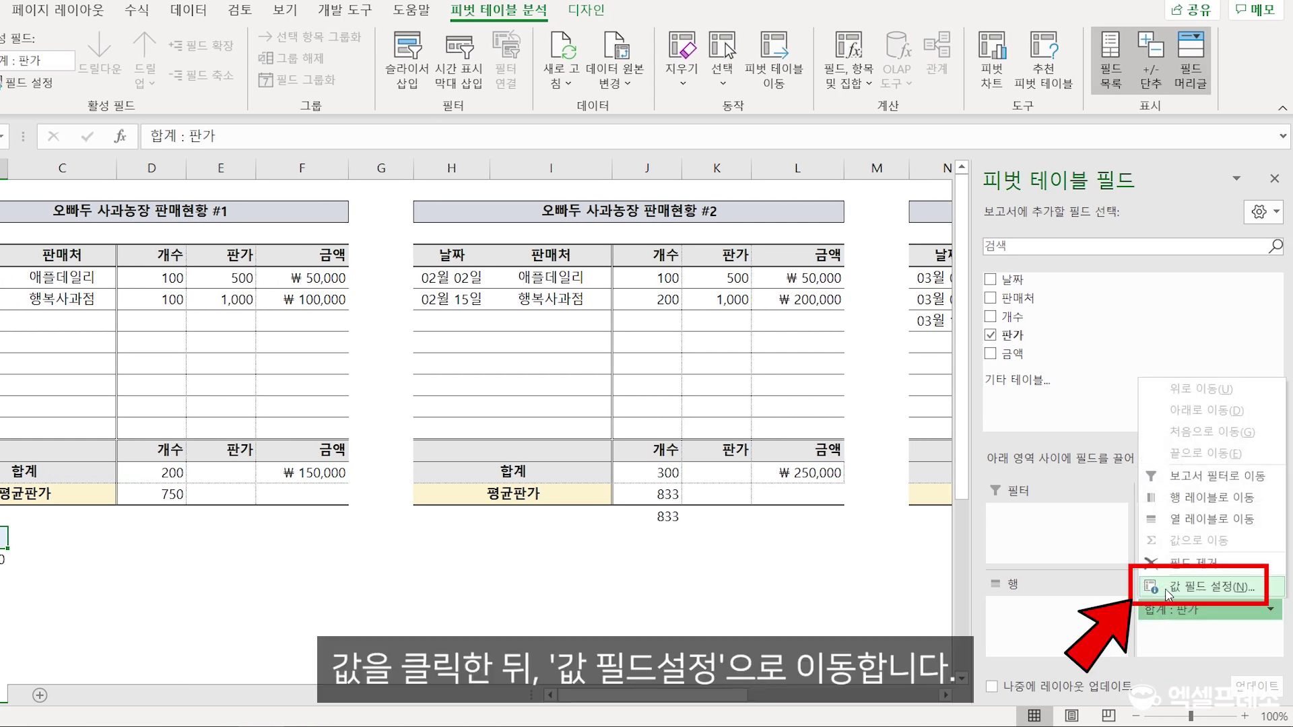
left_click(1174, 587)
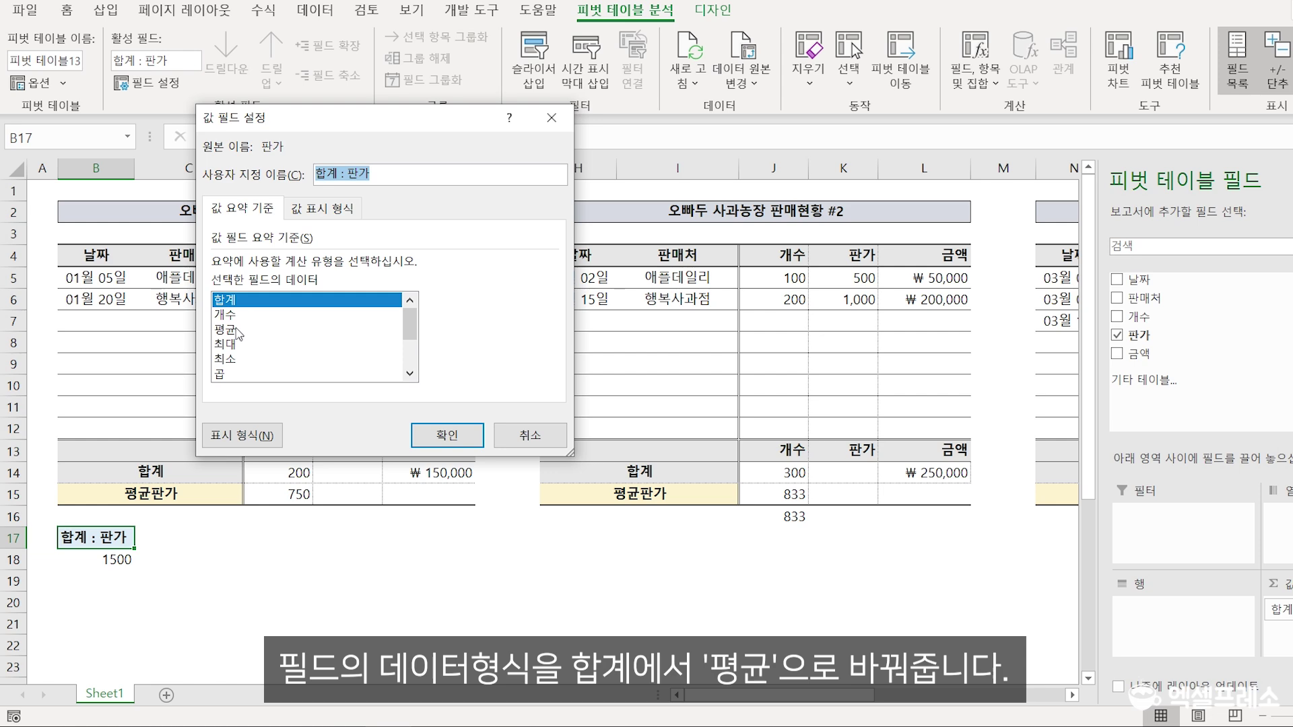
left_click(226, 329)
left_click(447, 435)
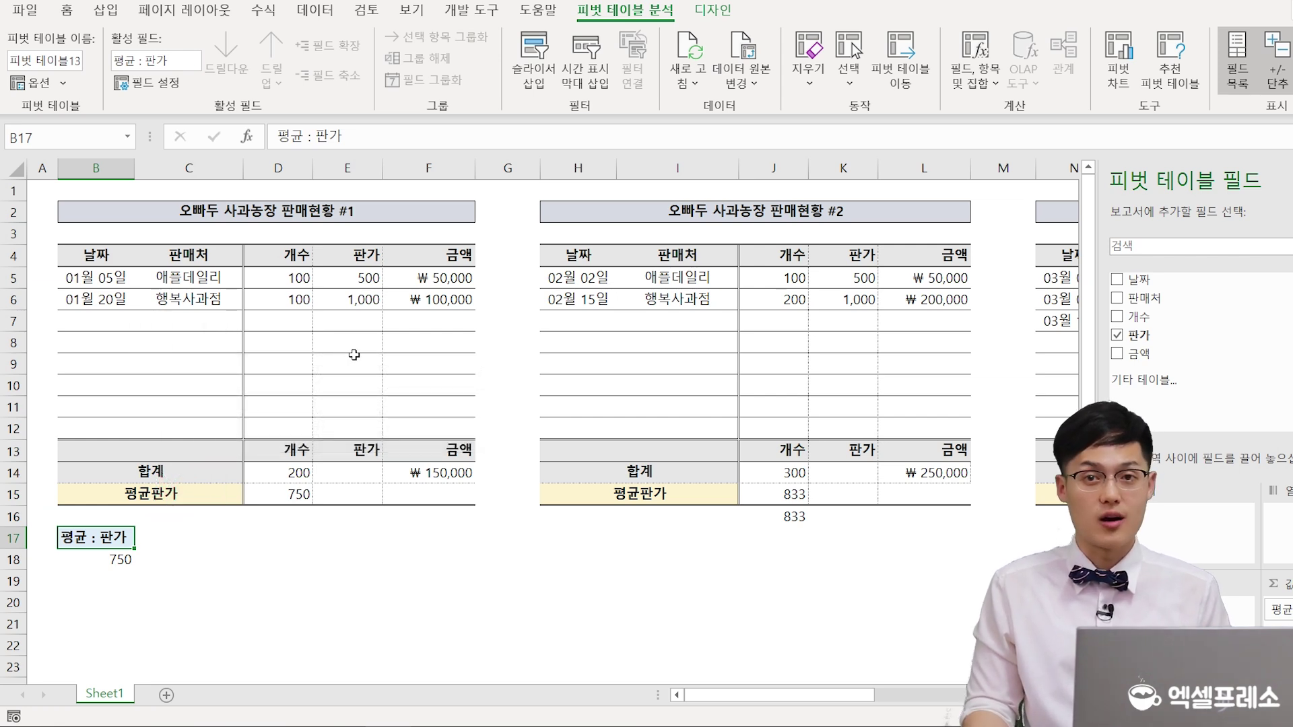
Step: Create a pivot table from sales table #2, Sheet1!$H$4:$L$12, on the existing worksheet at cell H17
left_click_drag(570, 259, 869, 438)
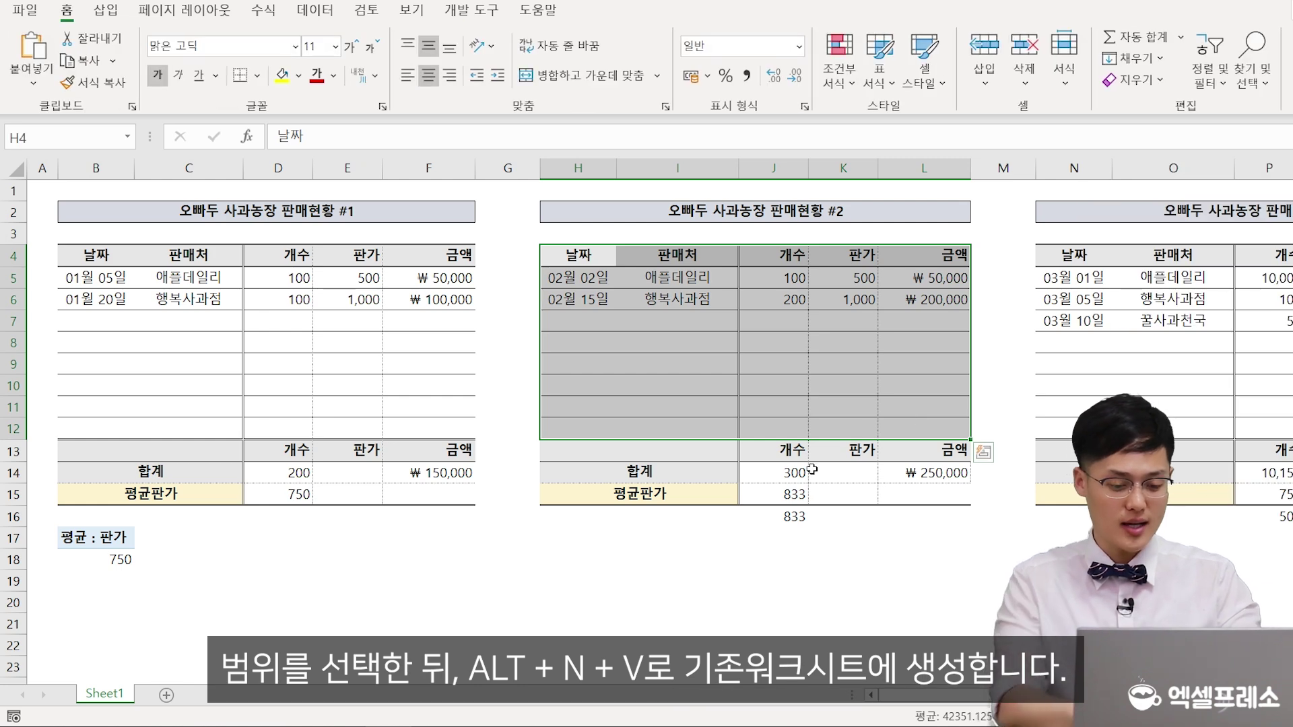
key("alt+n")
key("v")
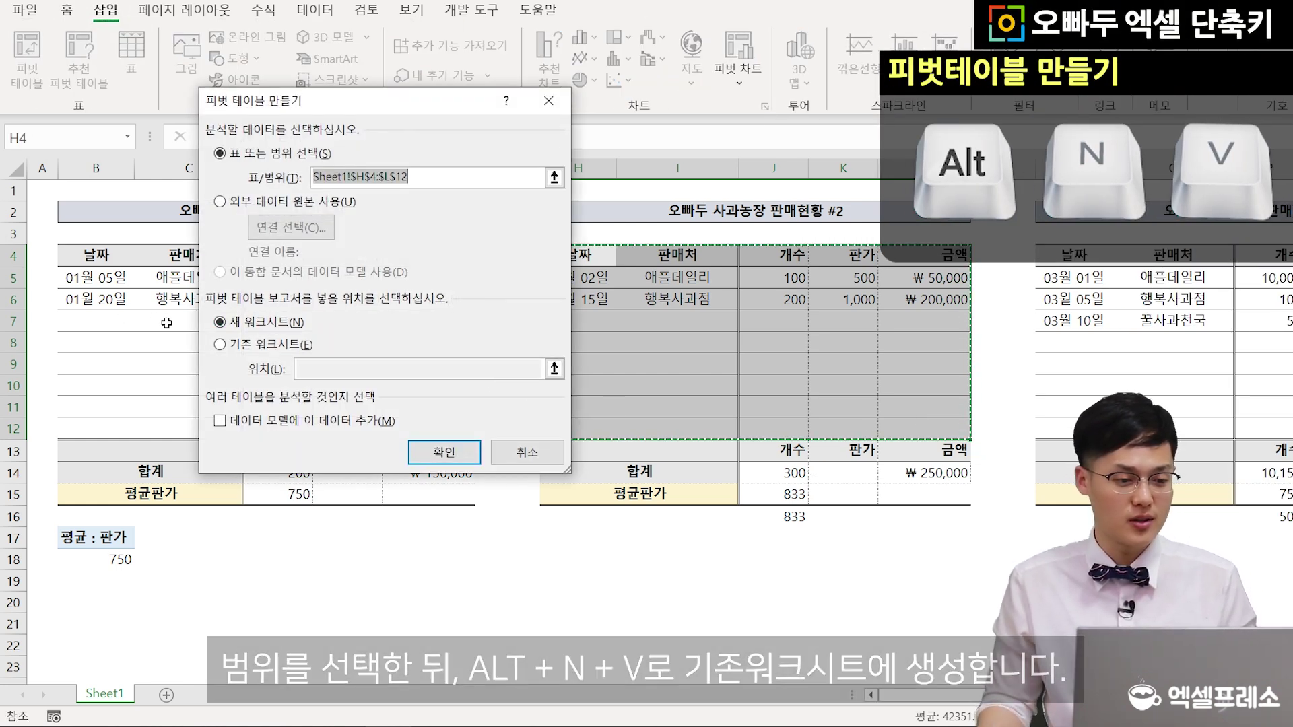
left_click(220, 344)
left_click(578, 537)
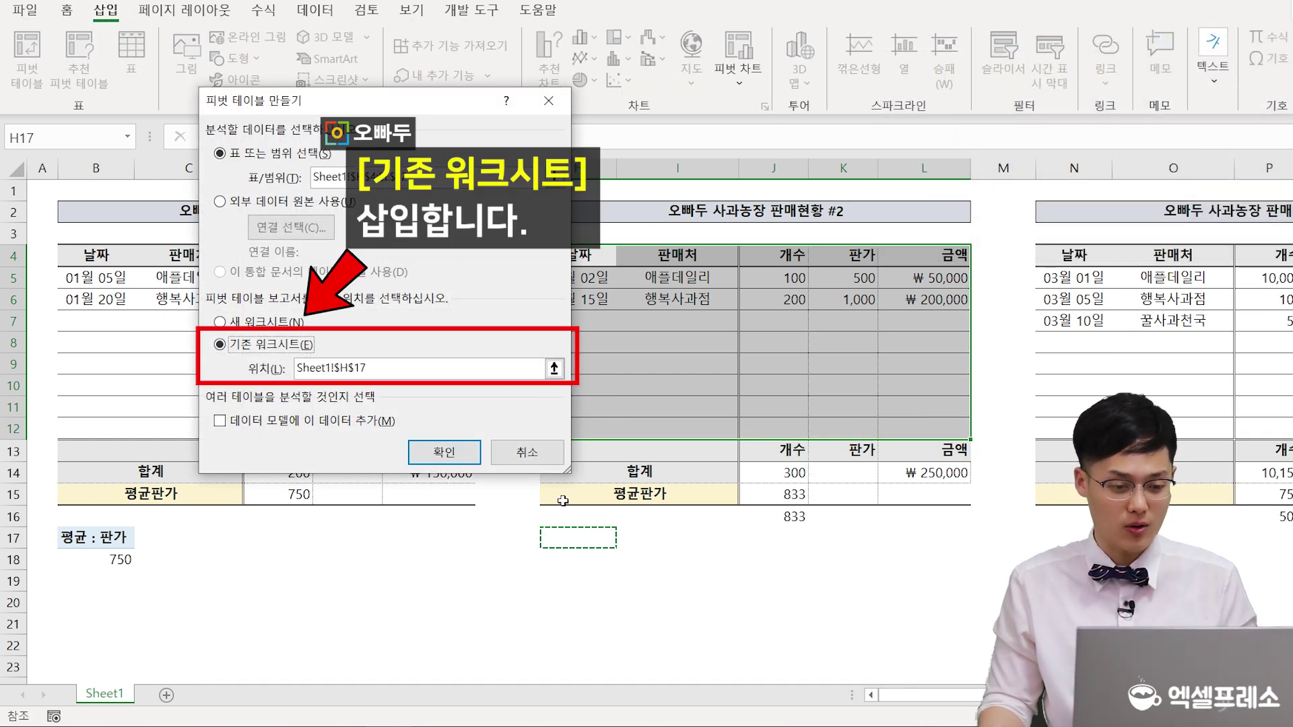
left_click(444, 452)
Step: Add 판가 to table #2's pivot table values, summarized by 평균, and compare the result with the weighted average in J16
left_click_drag(1140, 335, 1263, 485)
left_click_drag(1133, 483, 1171, 602)
left_click(1202, 586)
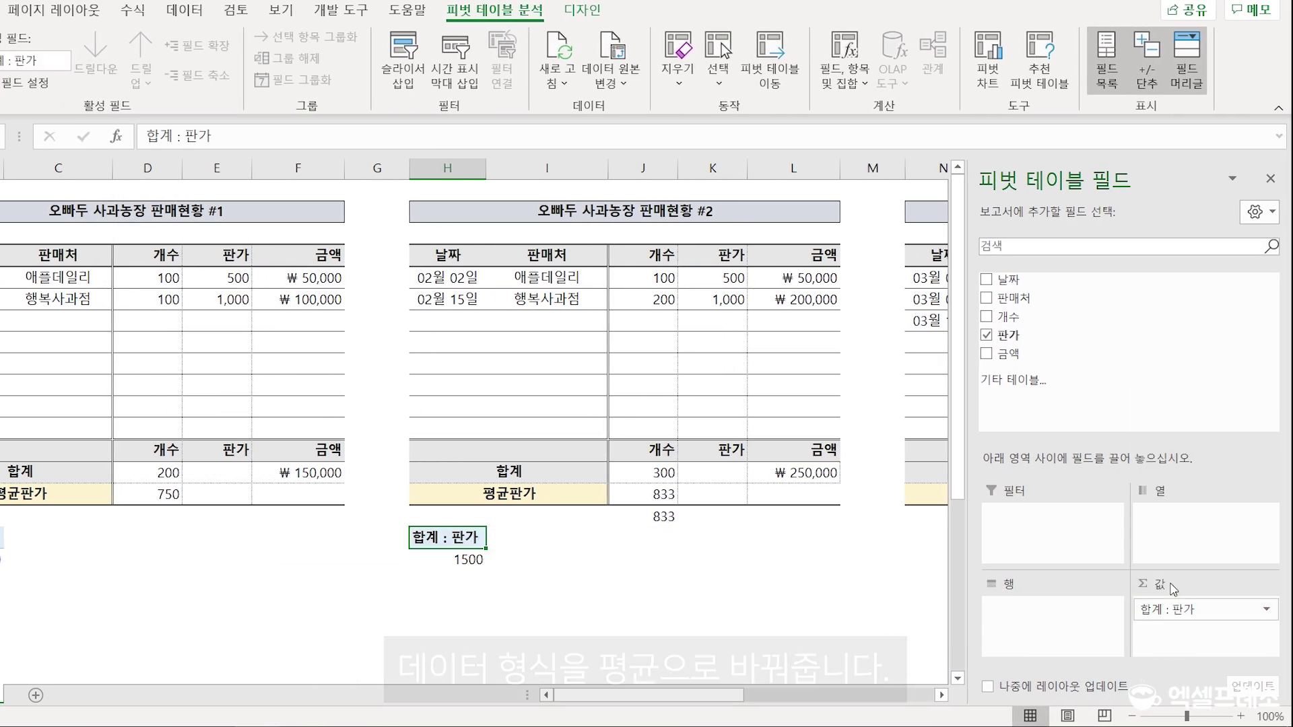
left_click(94, 329)
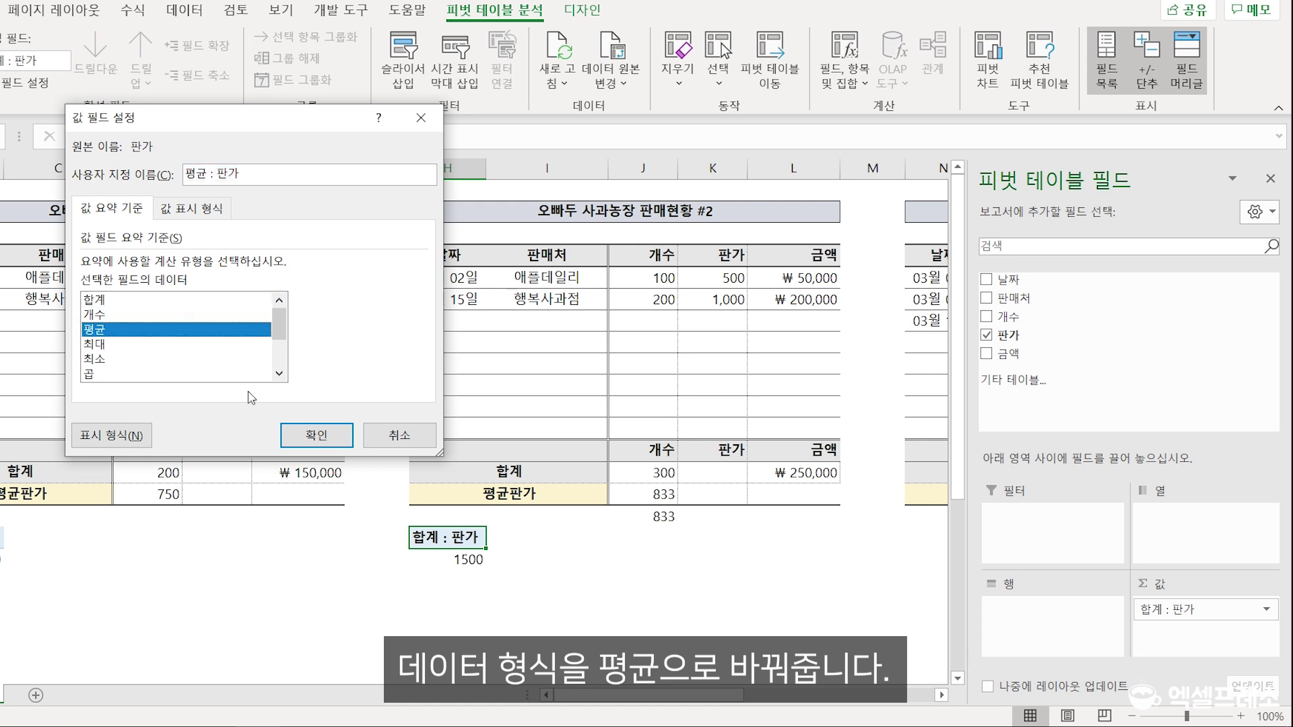
left_click(312, 437)
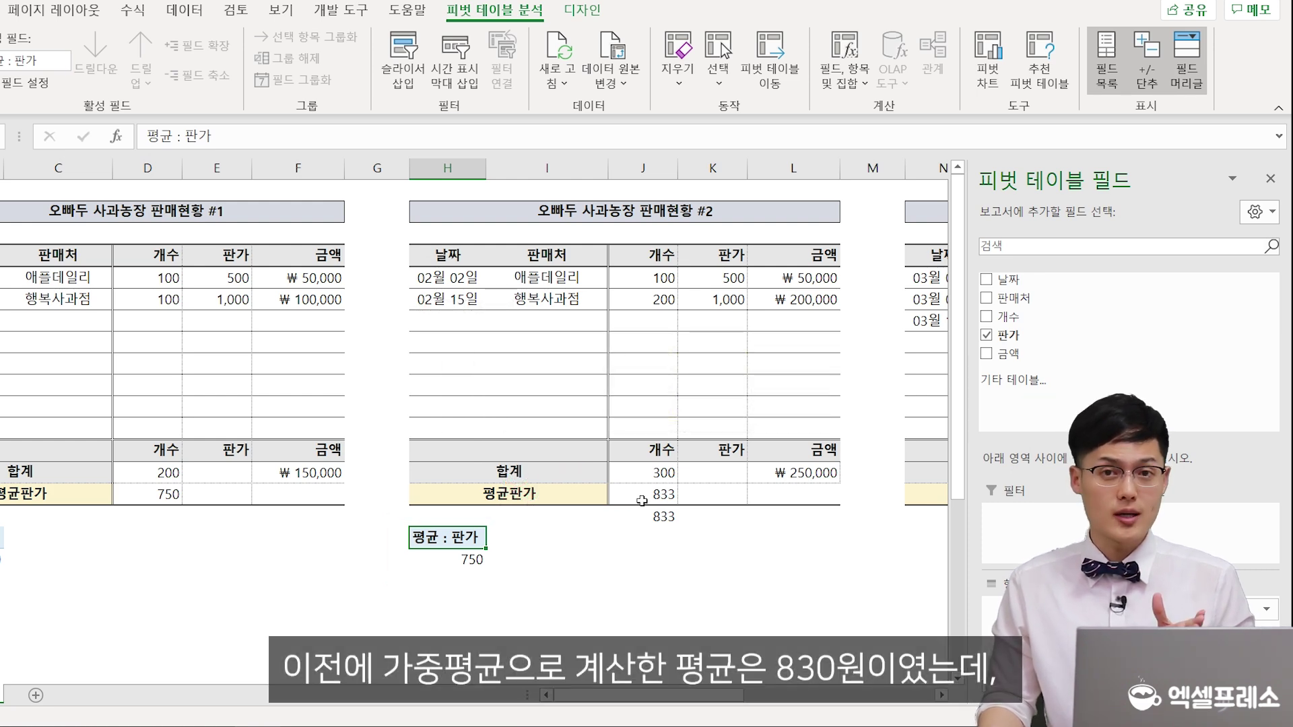
left_click(648, 515)
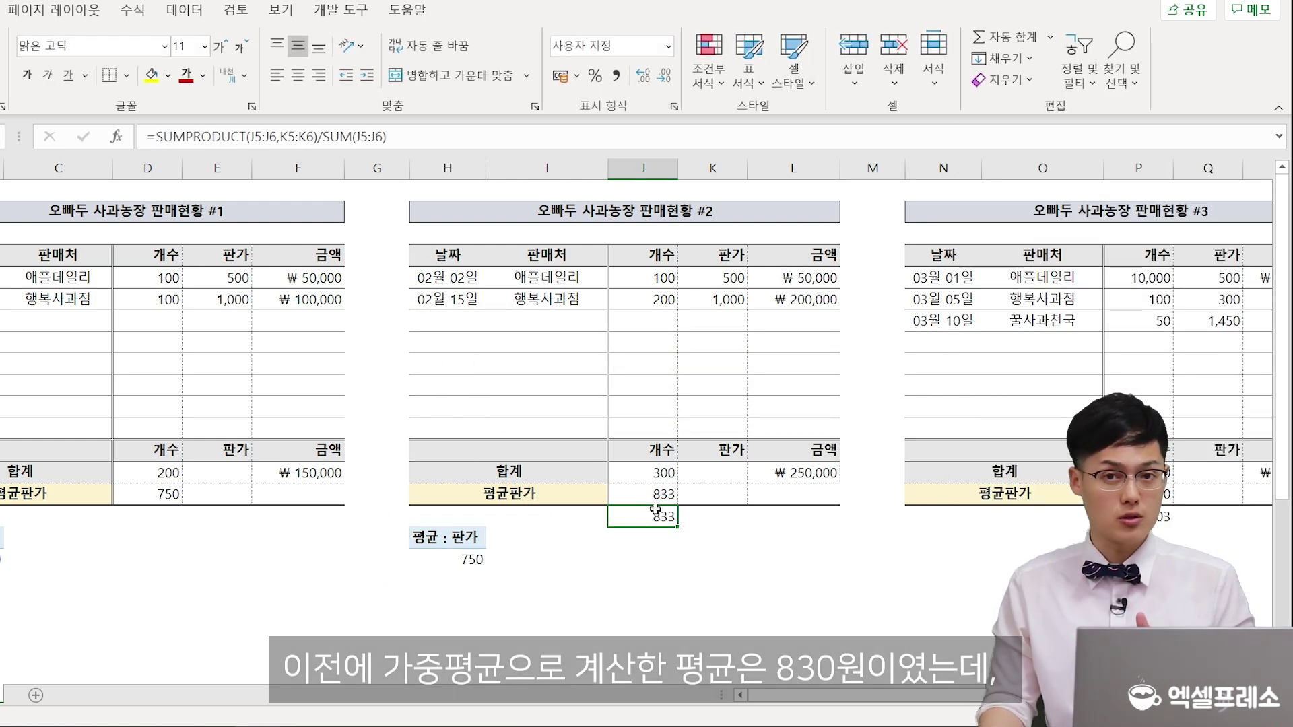
left_click(466, 557)
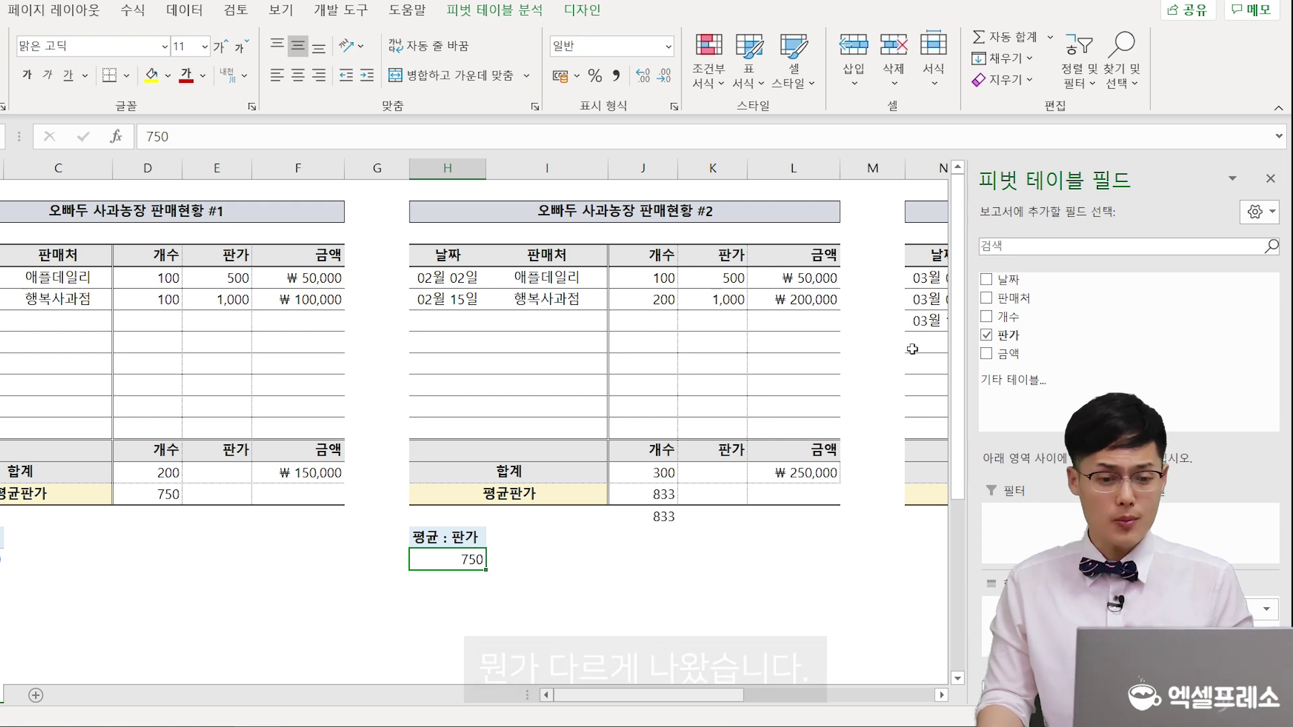
Step: Create a pivot table from sales table #3, Sheet1!$N$4:$R$12, on the existing worksheet at cell N18
left_click(899, 325)
left_click_drag(960, 256, 813, 423)
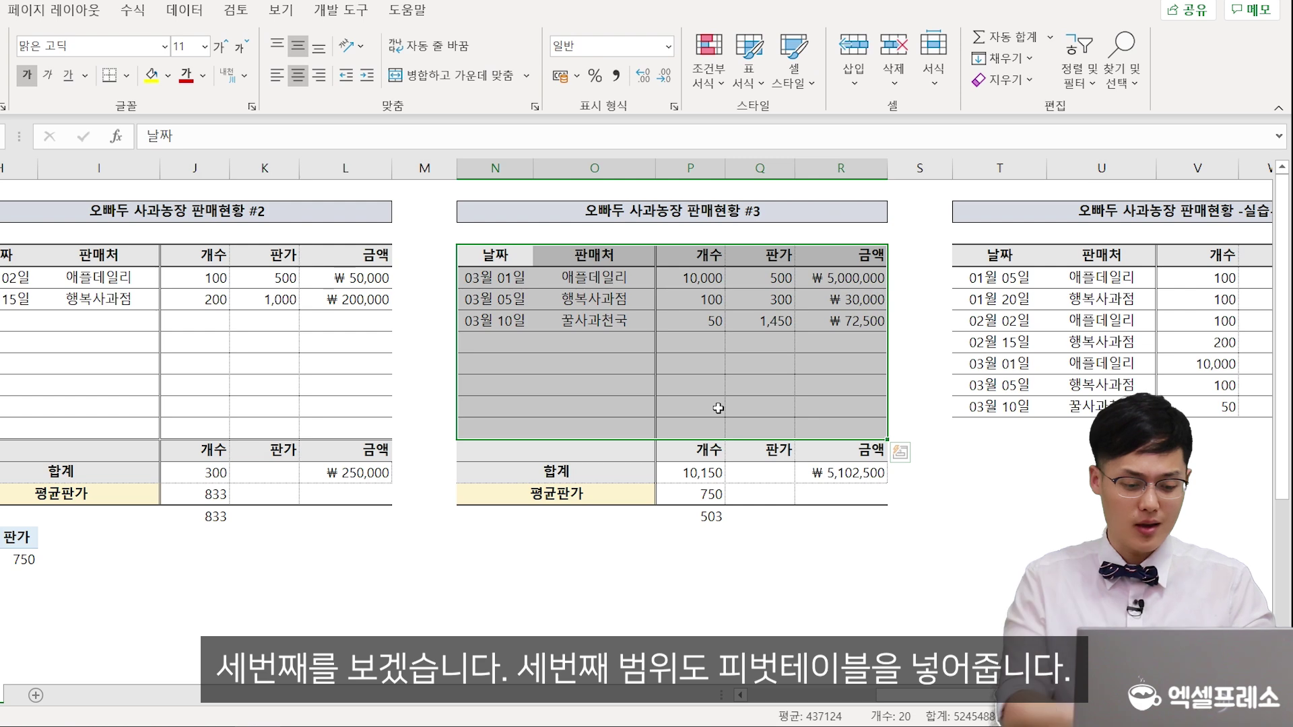
key("alt+n")
key("v")
left_click(138, 344)
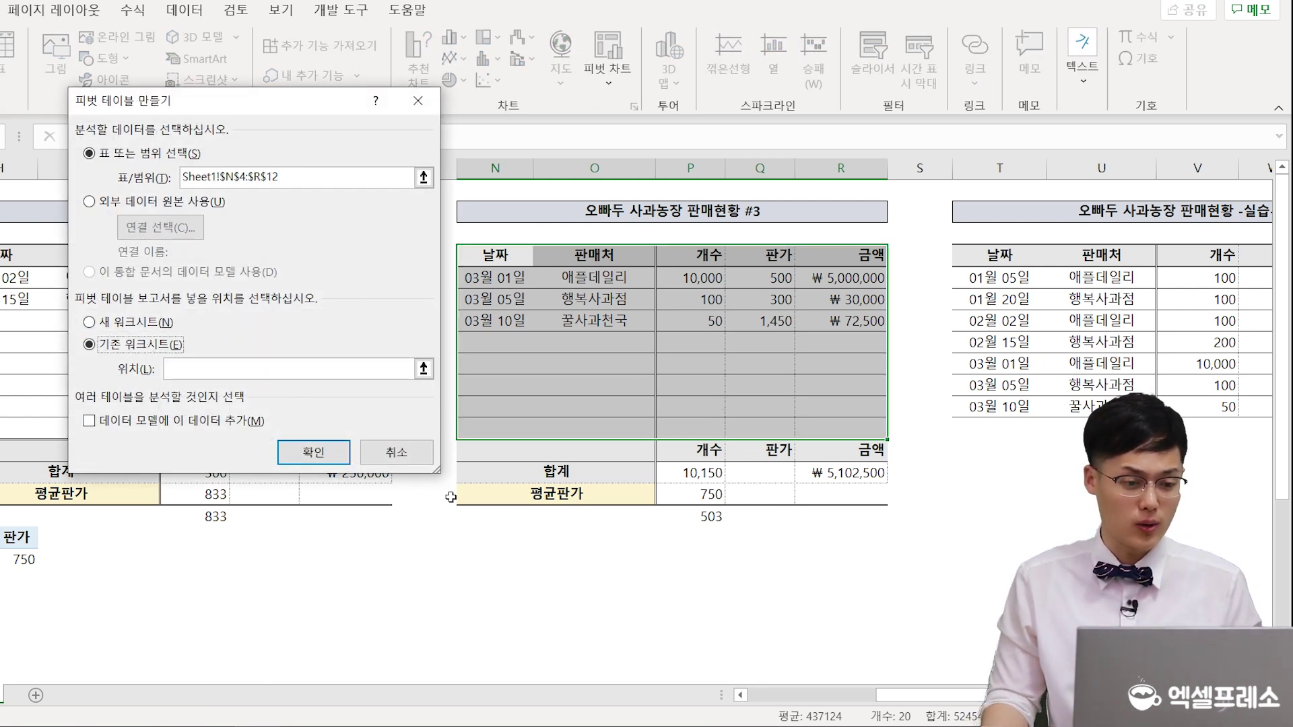
left_click(495, 559)
key("Return")
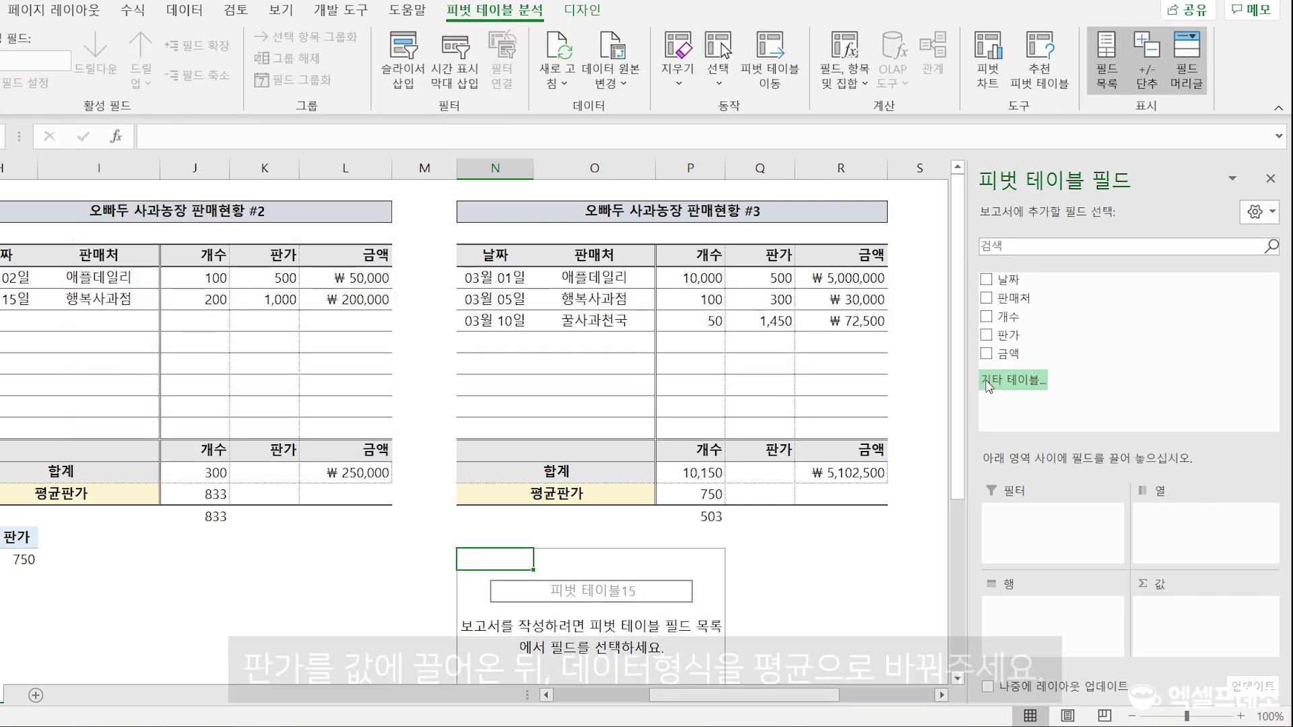
Step: Add 판가 to table #3's pivot table values, summarized by 평균, and check the source prices in Q5:Q7 and the first sale's row
left_click_drag(996, 342, 1177, 606)
left_click(1168, 609)
left_click(1219, 594)
left_click(91, 330)
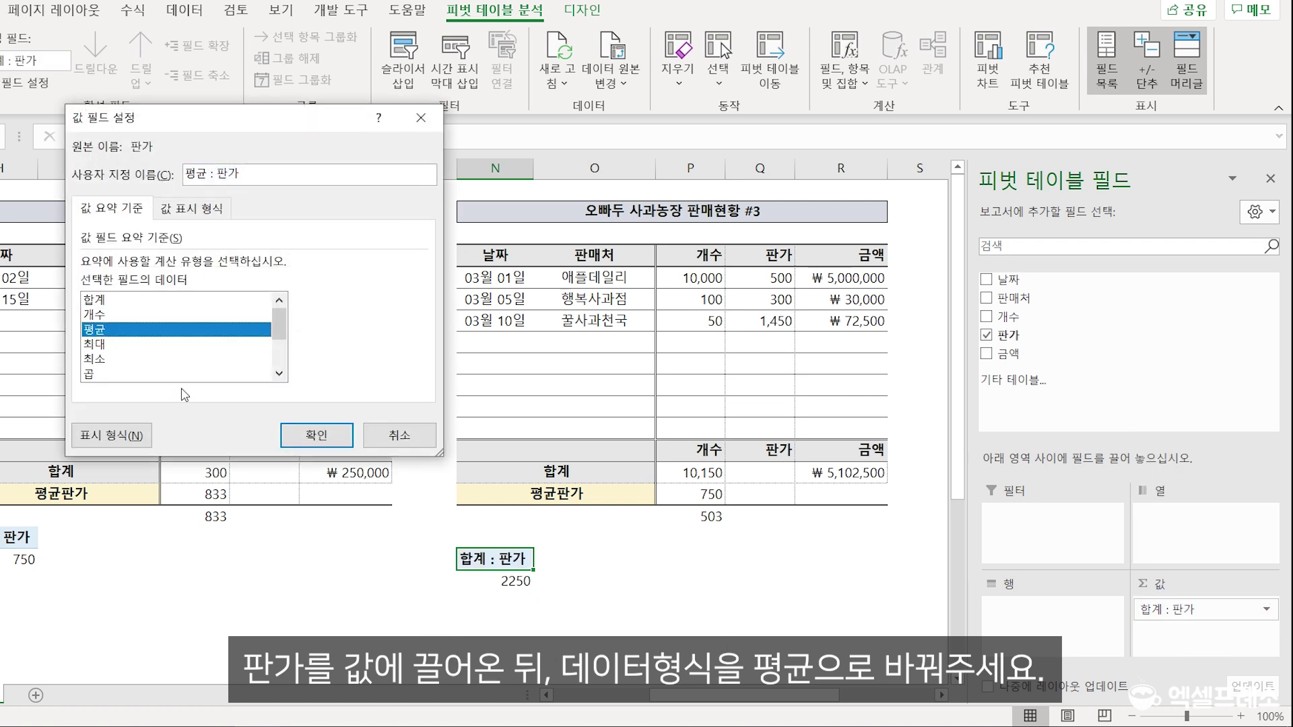
left_click(289, 435)
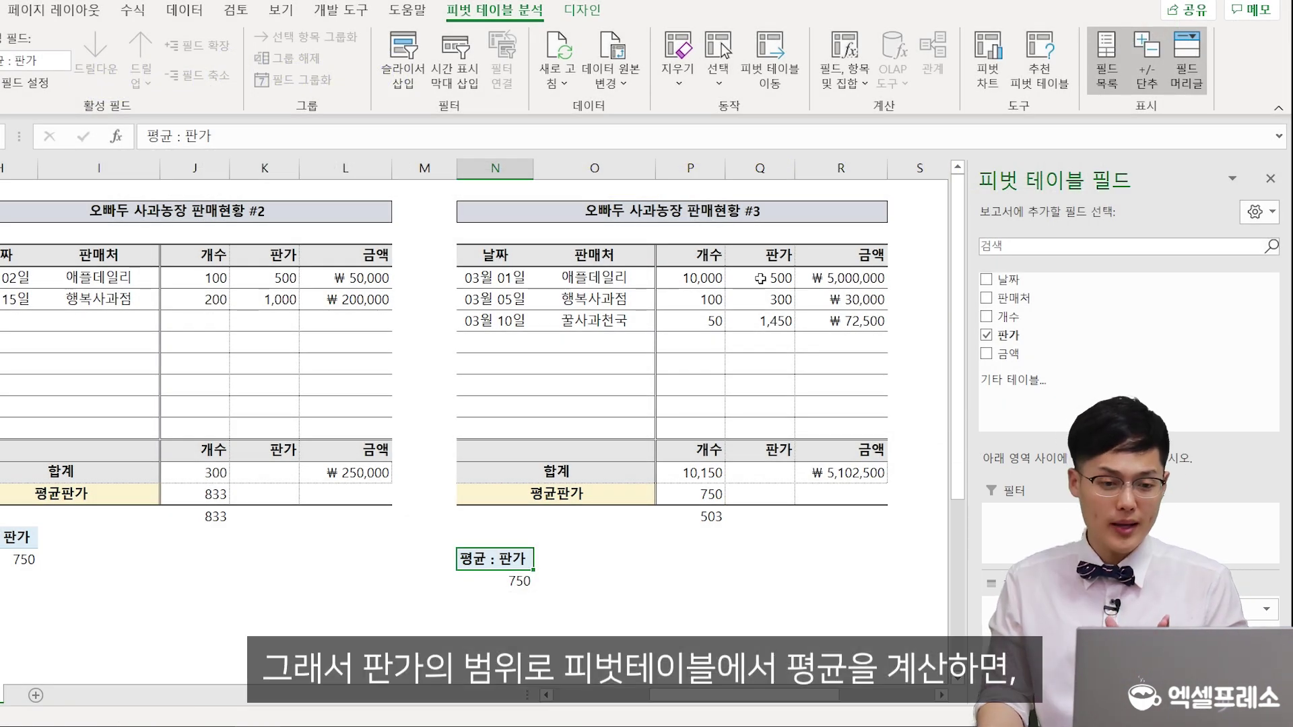
left_click_drag(760, 277, 760, 322)
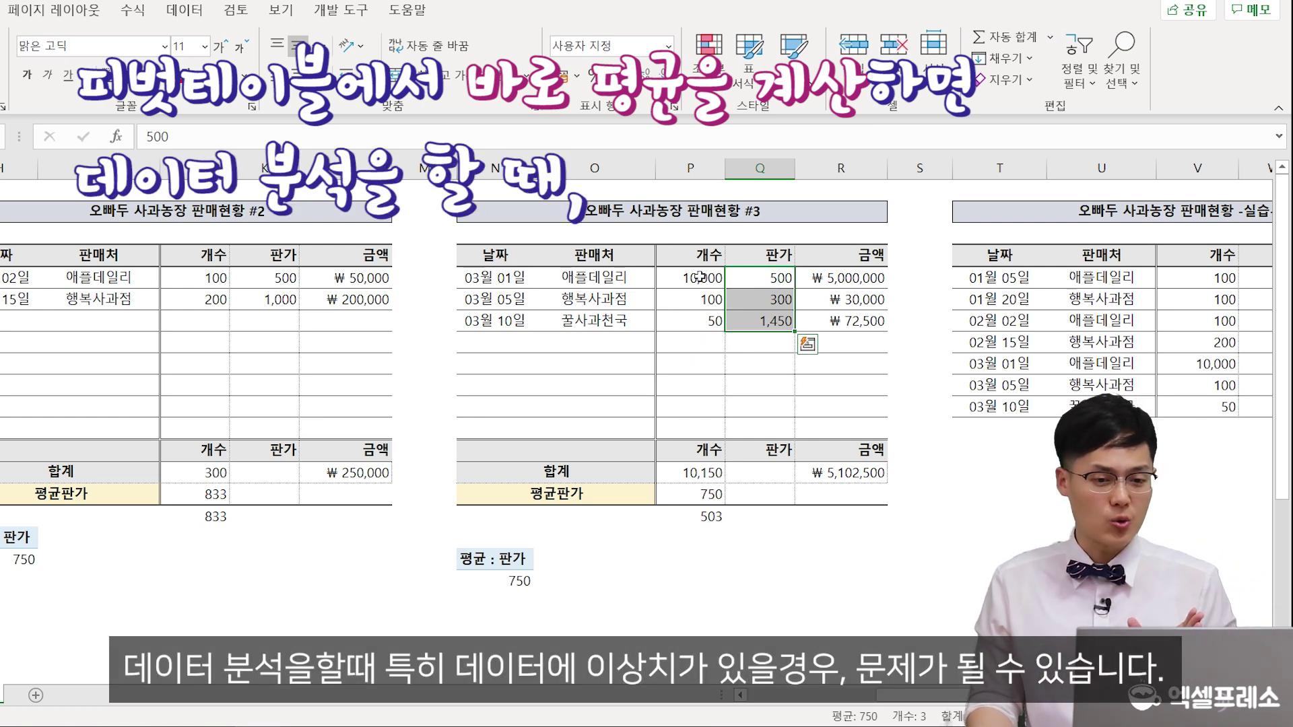
left_click_drag(701, 277, 842, 278)
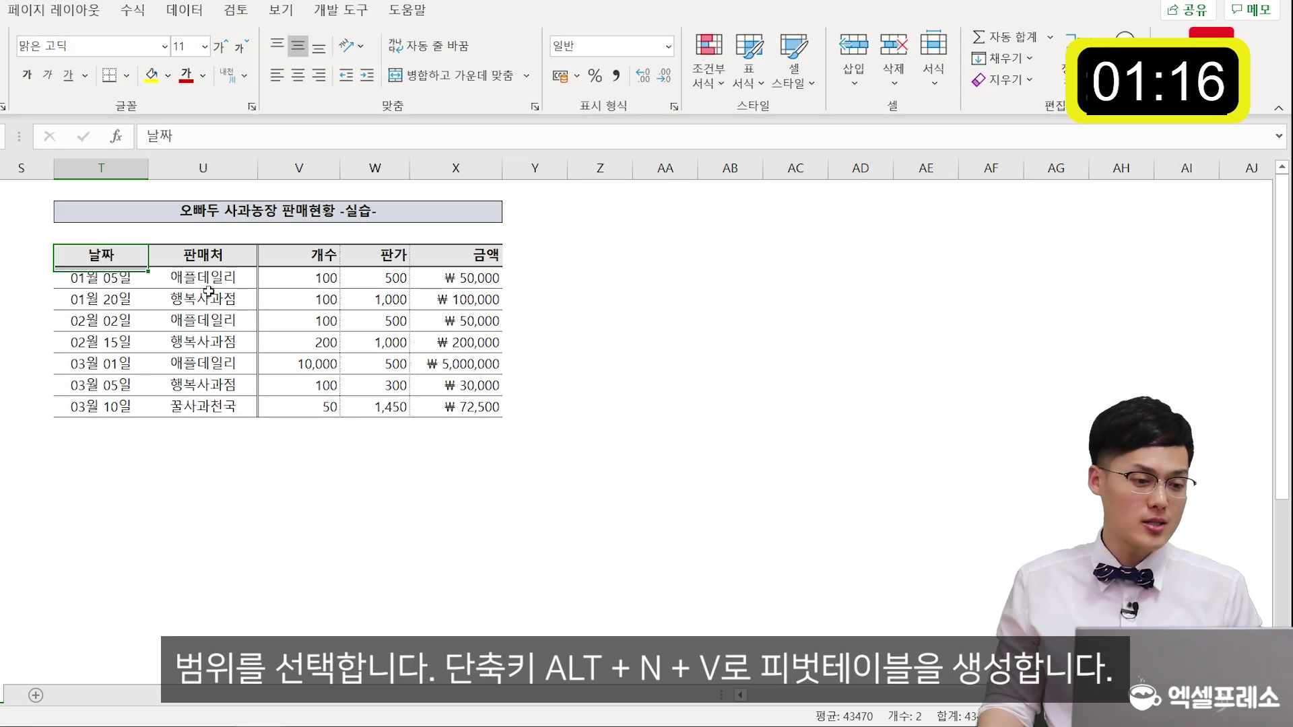
Step: Create a pivot table from the practice sales table, Sheet1!$T$4:$X$11, on the existing worksheet at cell Z4
left_click_drag(209, 291, 445, 409)
key("alt")
key("n")
key("v")
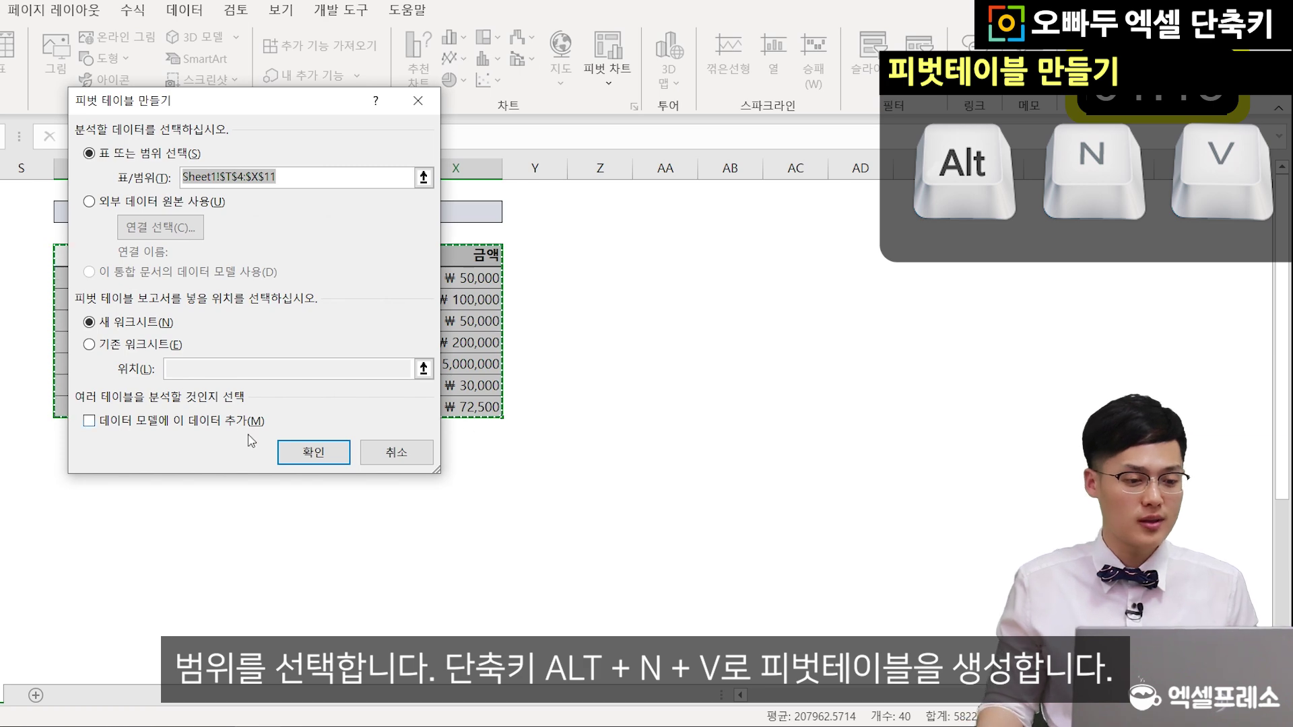
left_click(130, 356)
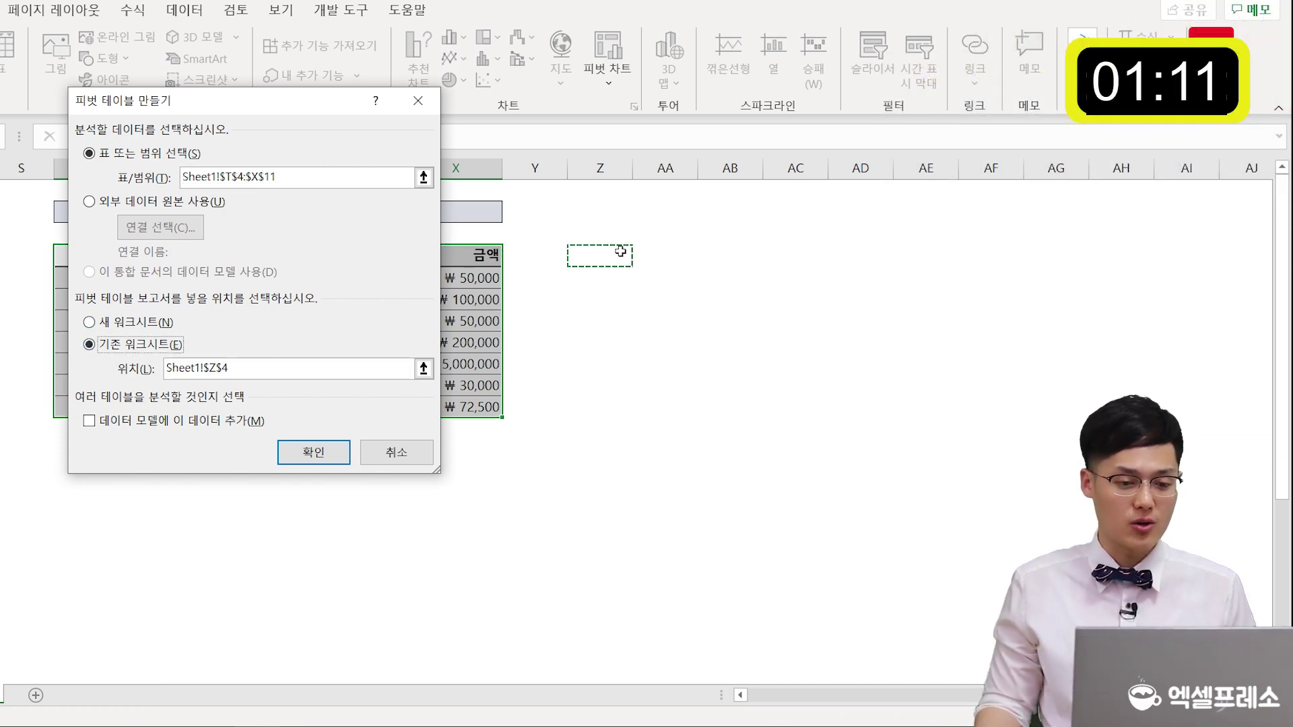
left_click(312, 452)
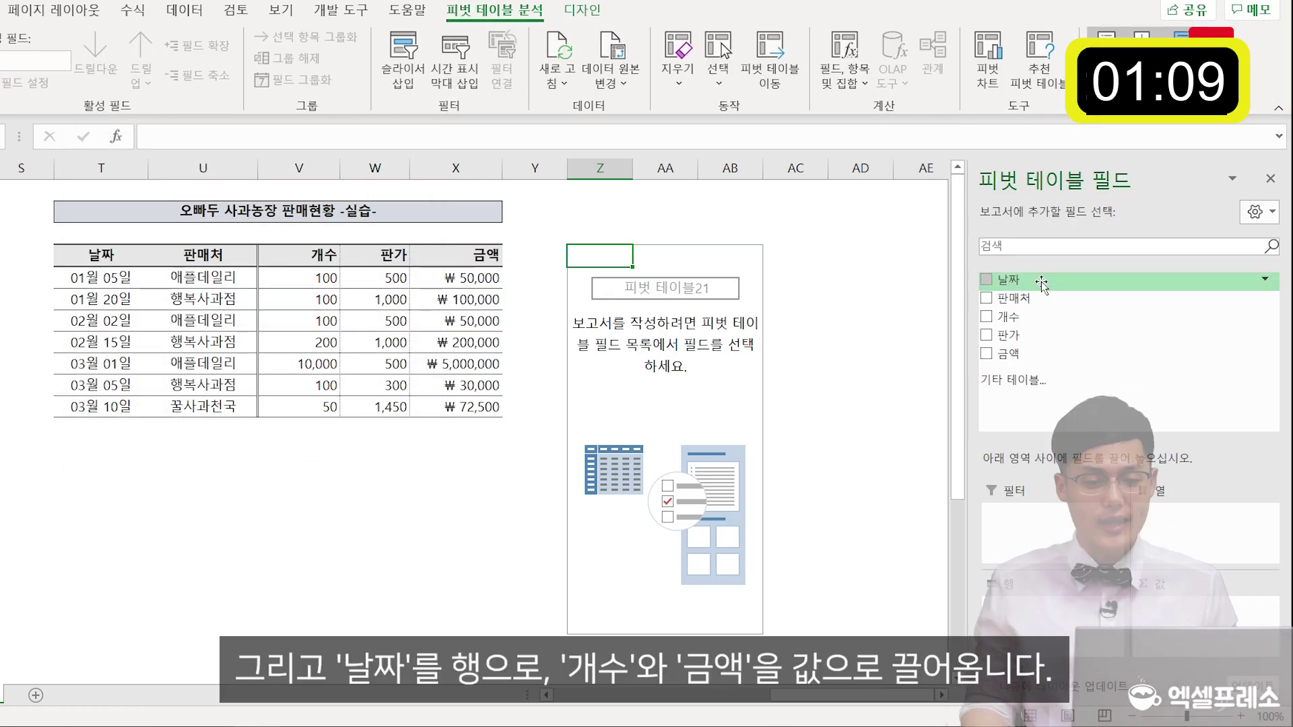
Step: Place 날짜 in the rows of the practice pivot table and 개수, 금액 and 판가 in its values
left_click_drag(1011, 280, 1050, 438)
left_click_drag(1047, 615, 1049, 613)
left_click_drag(1008, 316, 1169, 606)
left_click_drag(1008, 354, 1188, 635)
left_click_drag(1017, 335, 1160, 638)
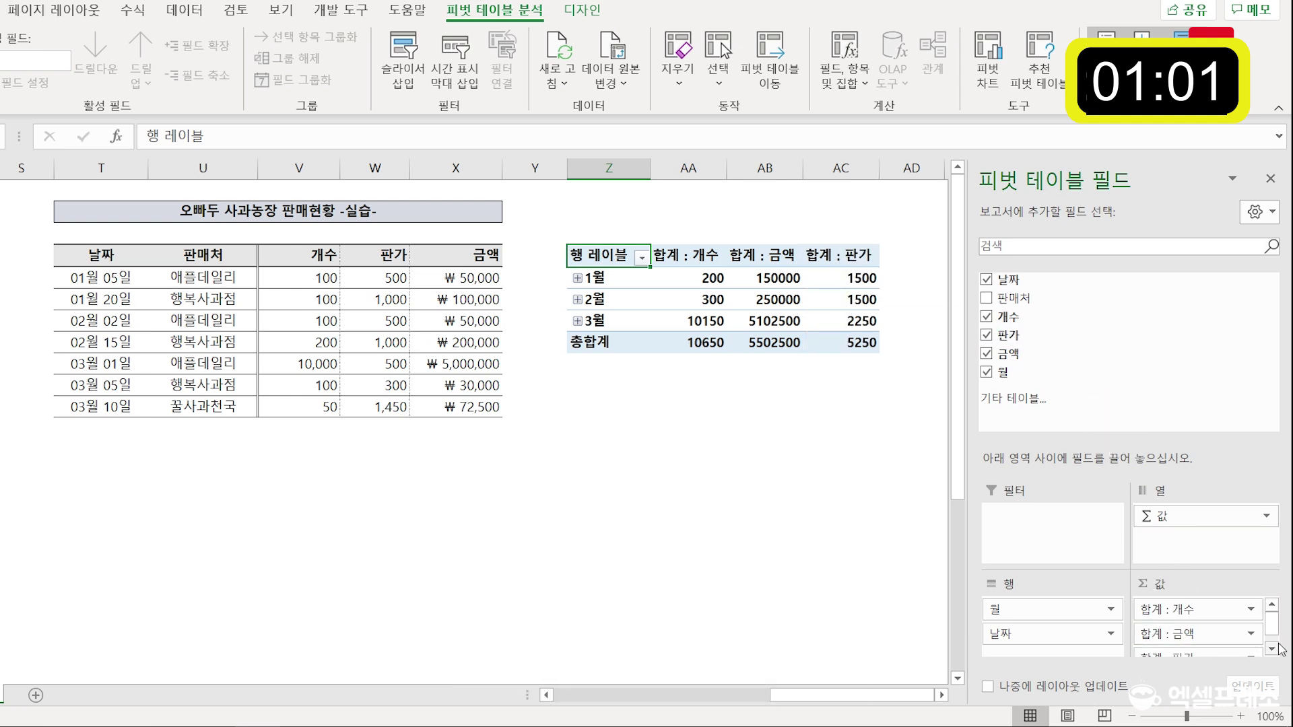
Step: Change the summary calculation of 판가 in the practice pivot table to 평균 (average)
left_click(1224, 640)
left_click(1206, 622)
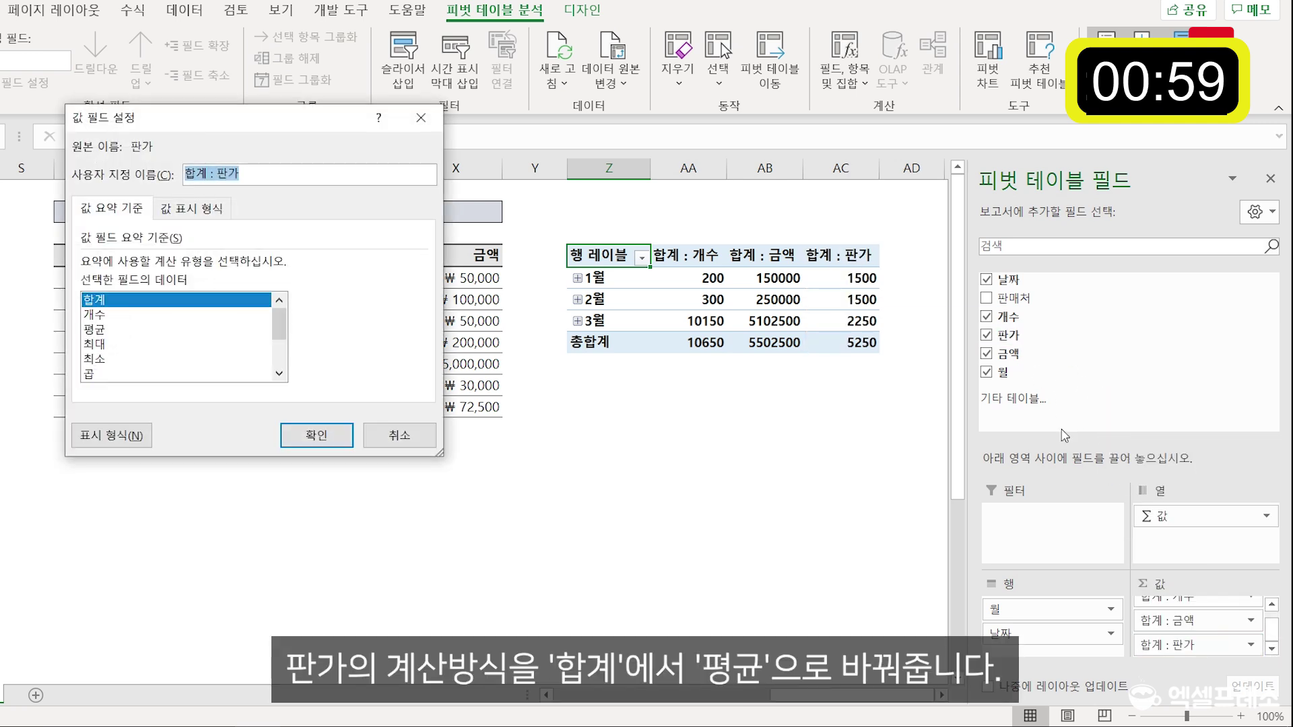
left_click(104, 330)
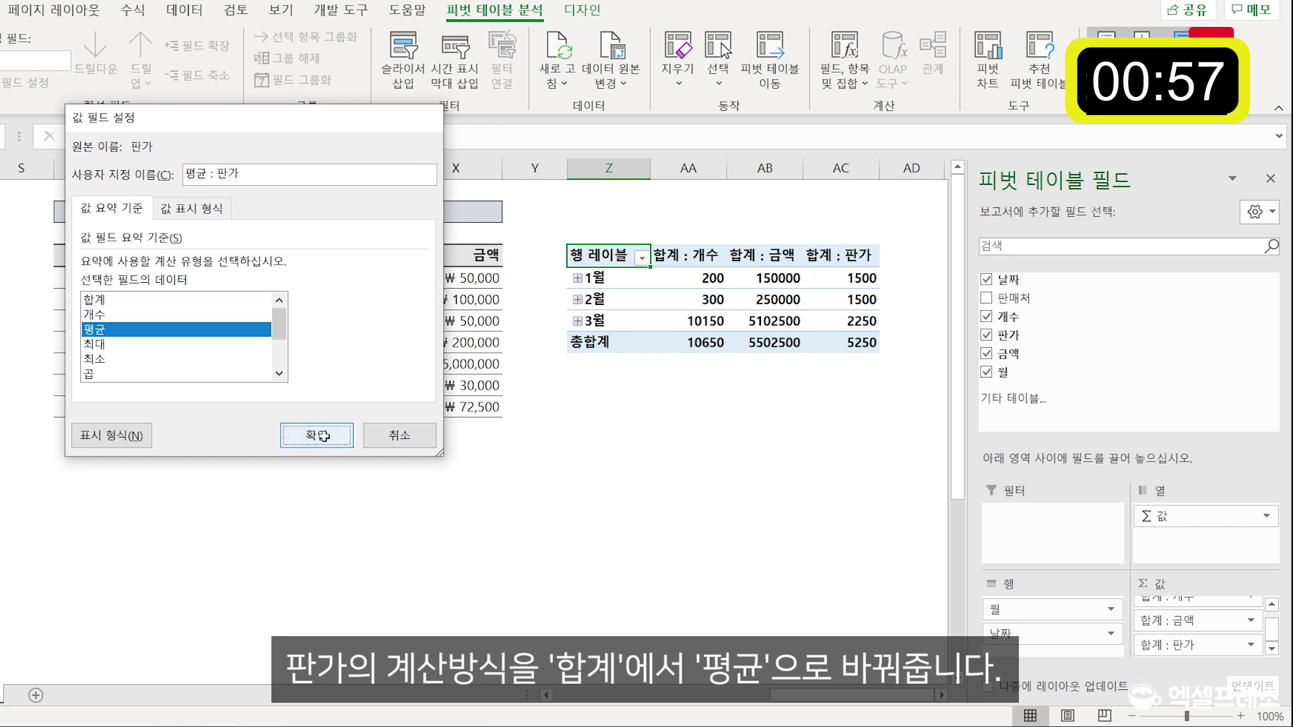
left_click(322, 436)
scroll(742, 274, "right", 2)
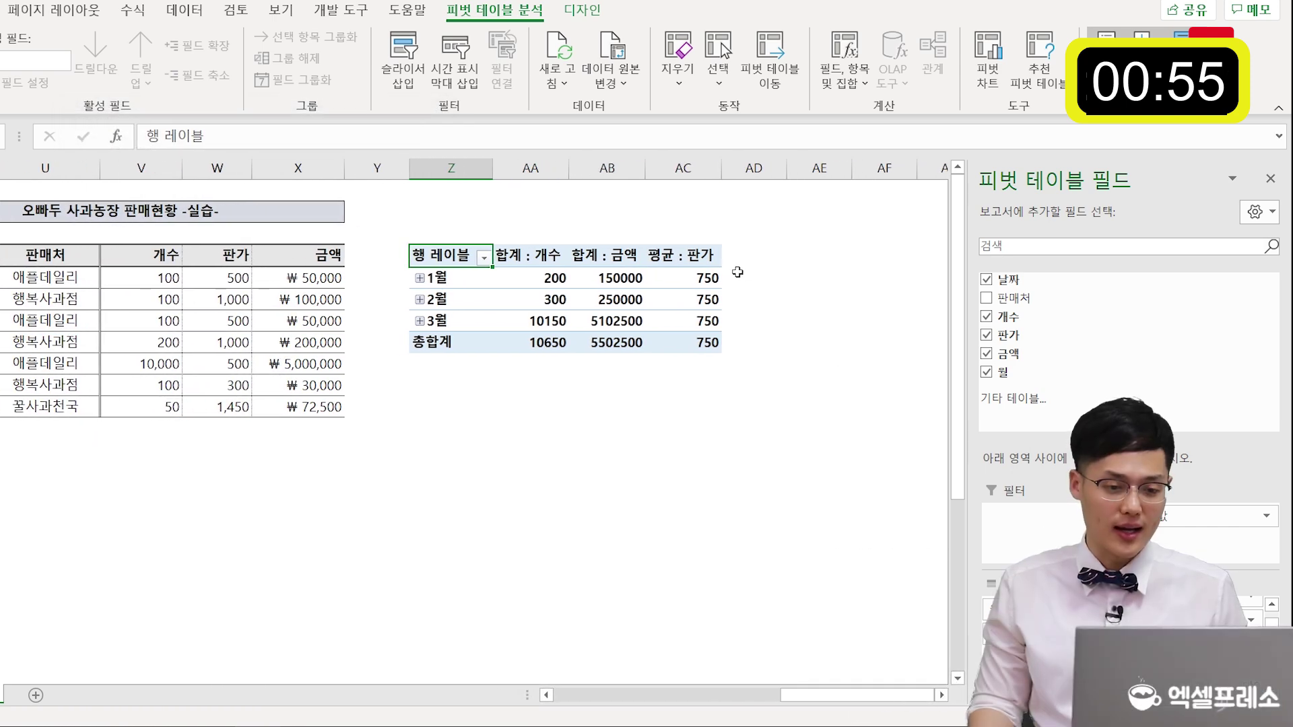
Step: Start a calculated field in the practice pivot table and build its formula as =금액/개수
left_click(697, 278)
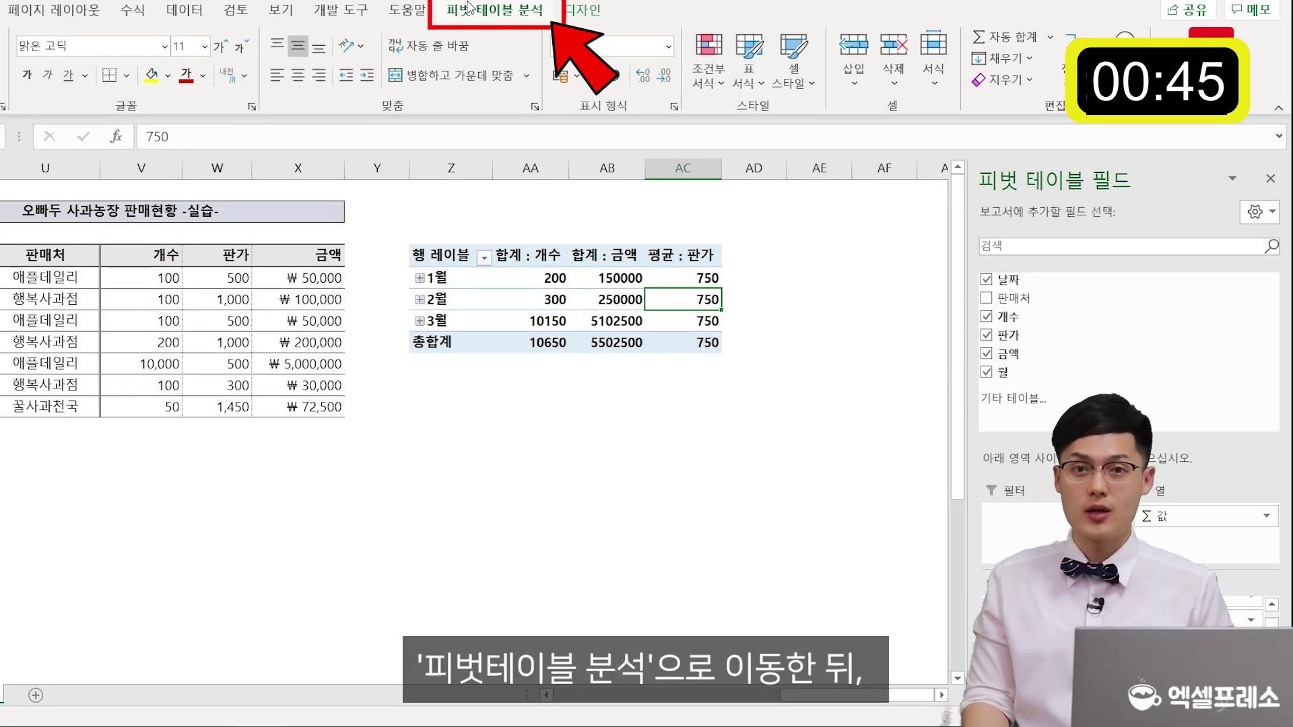
left_click(470, 10)
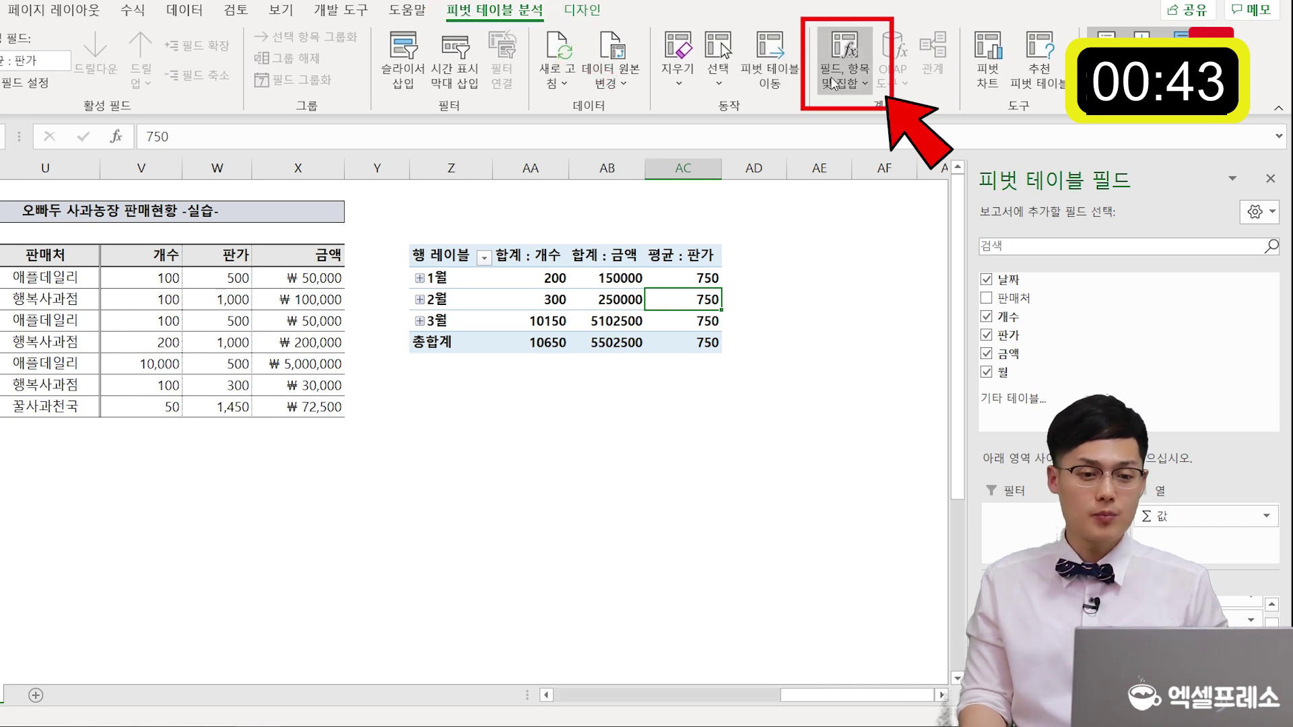
left_click(835, 83)
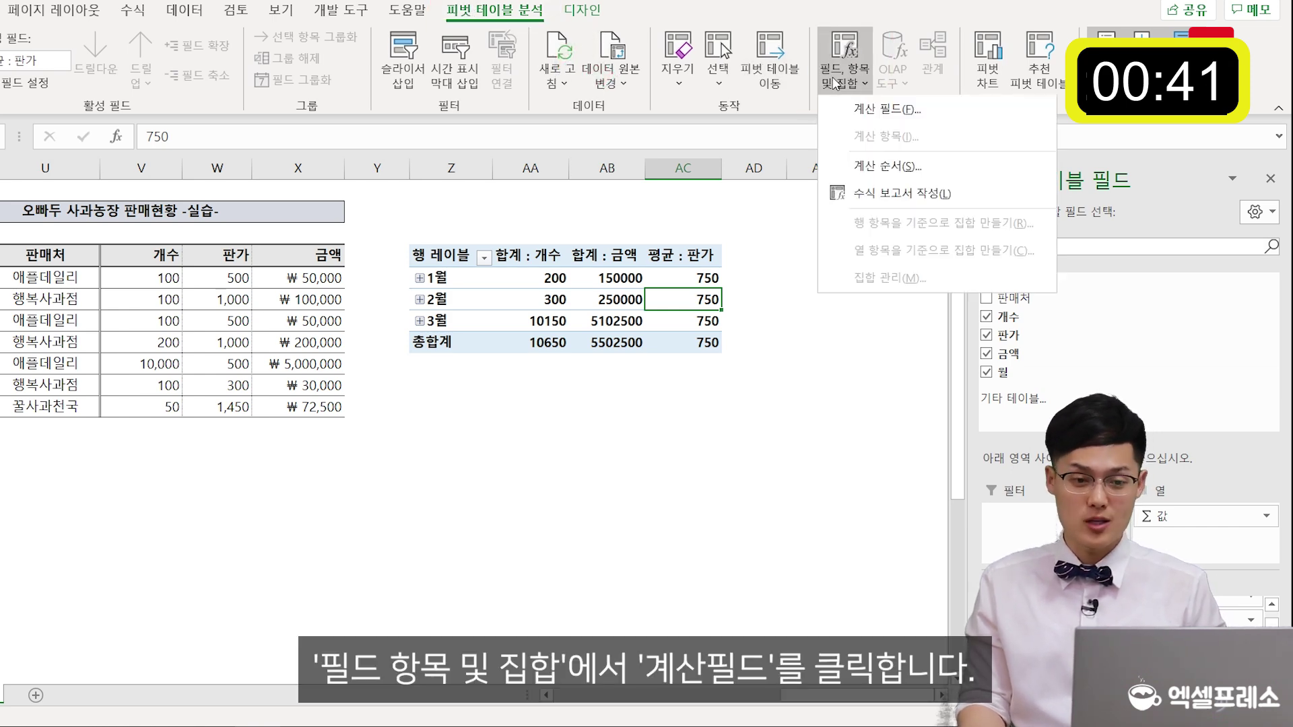
left_click(846, 107)
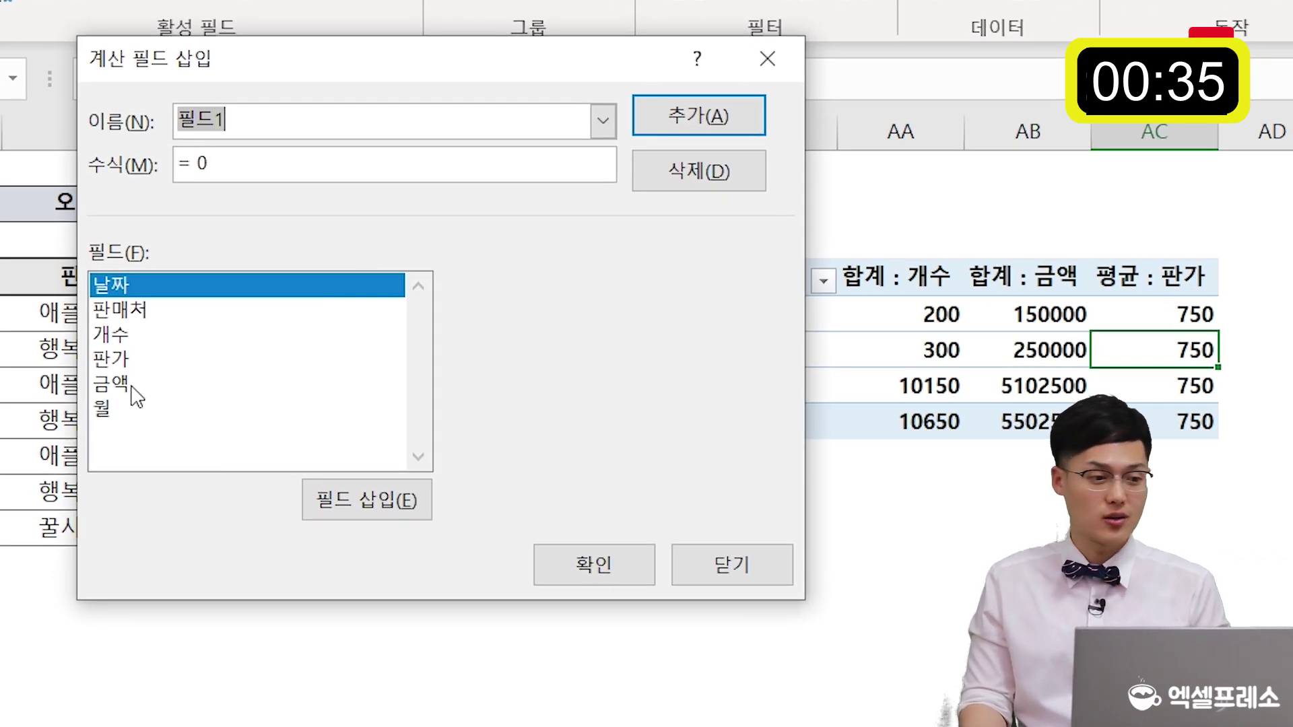
double_click(138, 397)
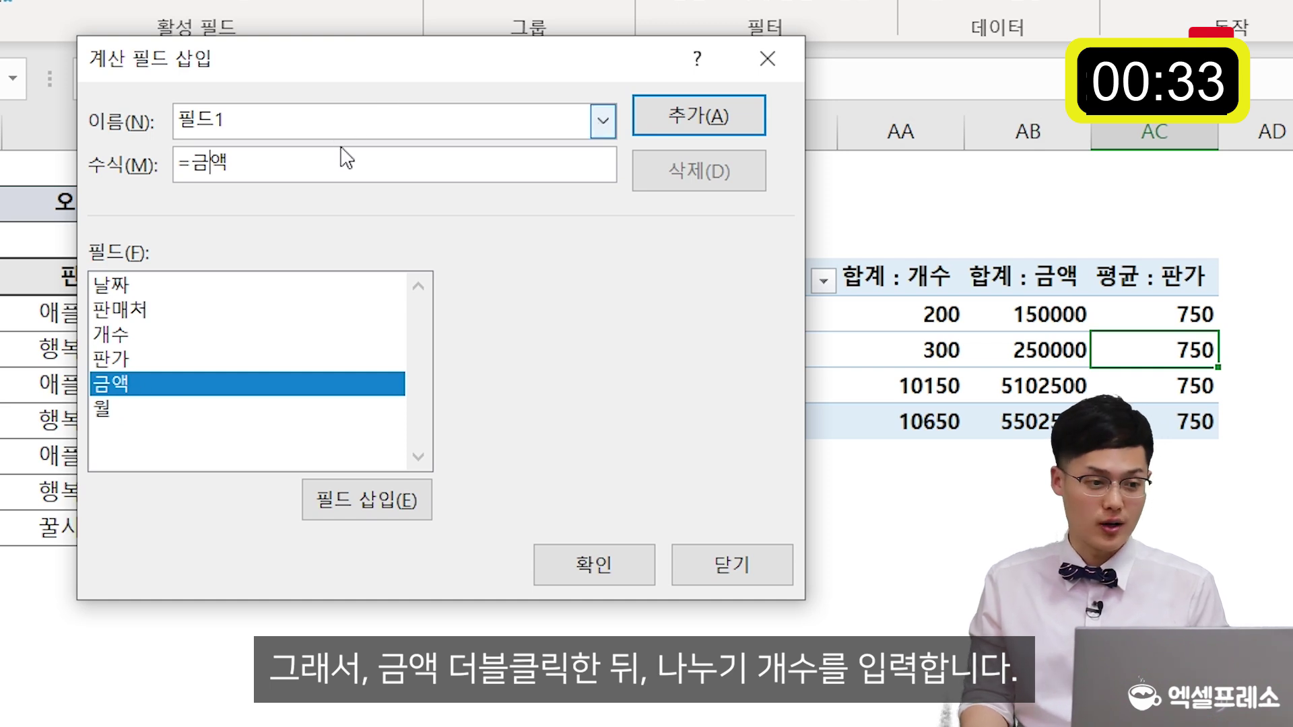
type("/")
double_click(159, 331)
Step: Name the calculated field 가중평균 and add it to the practice pivot table
key("shift+Tab")
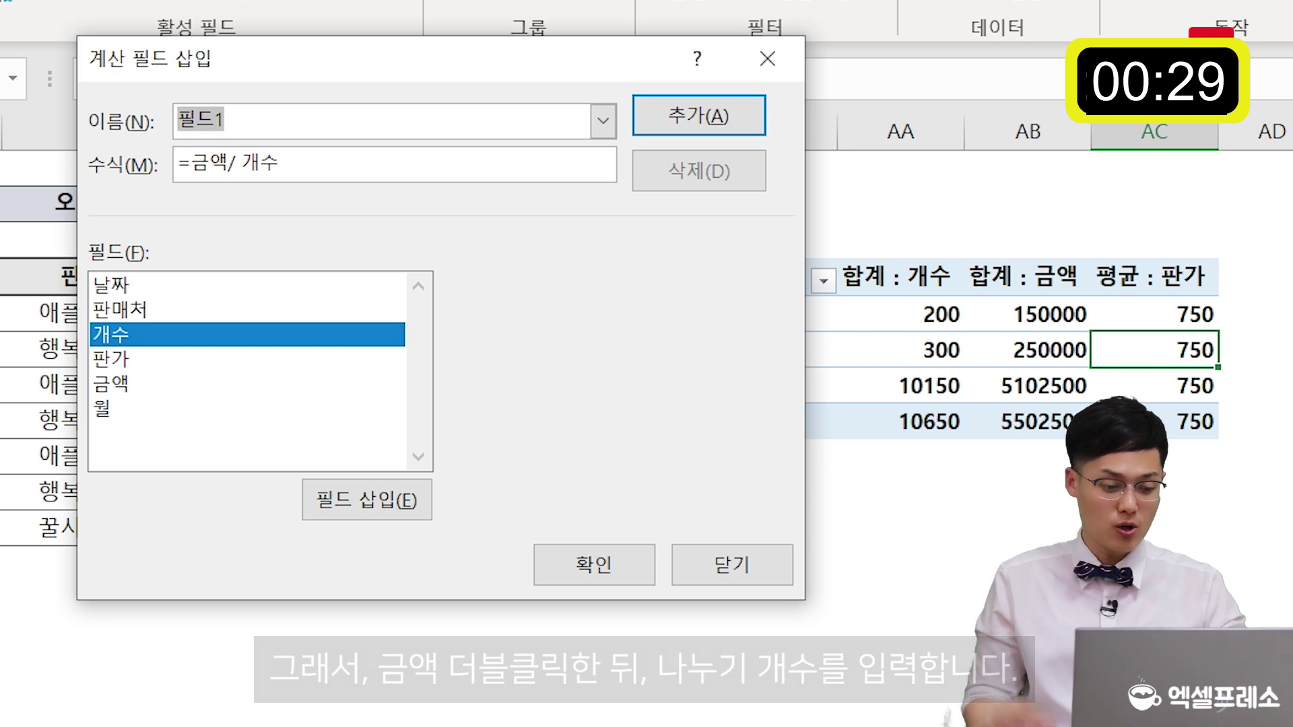
type("rk")
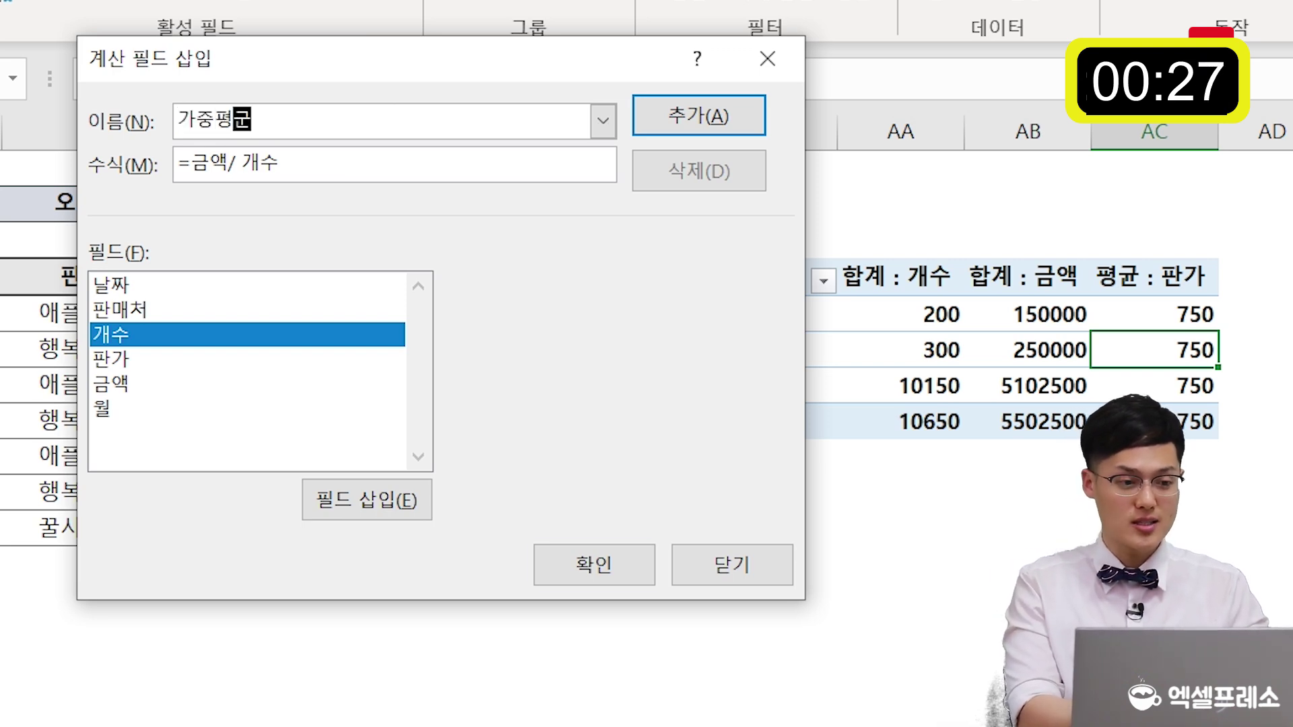
type("wndvudrbs")
left_click(694, 132)
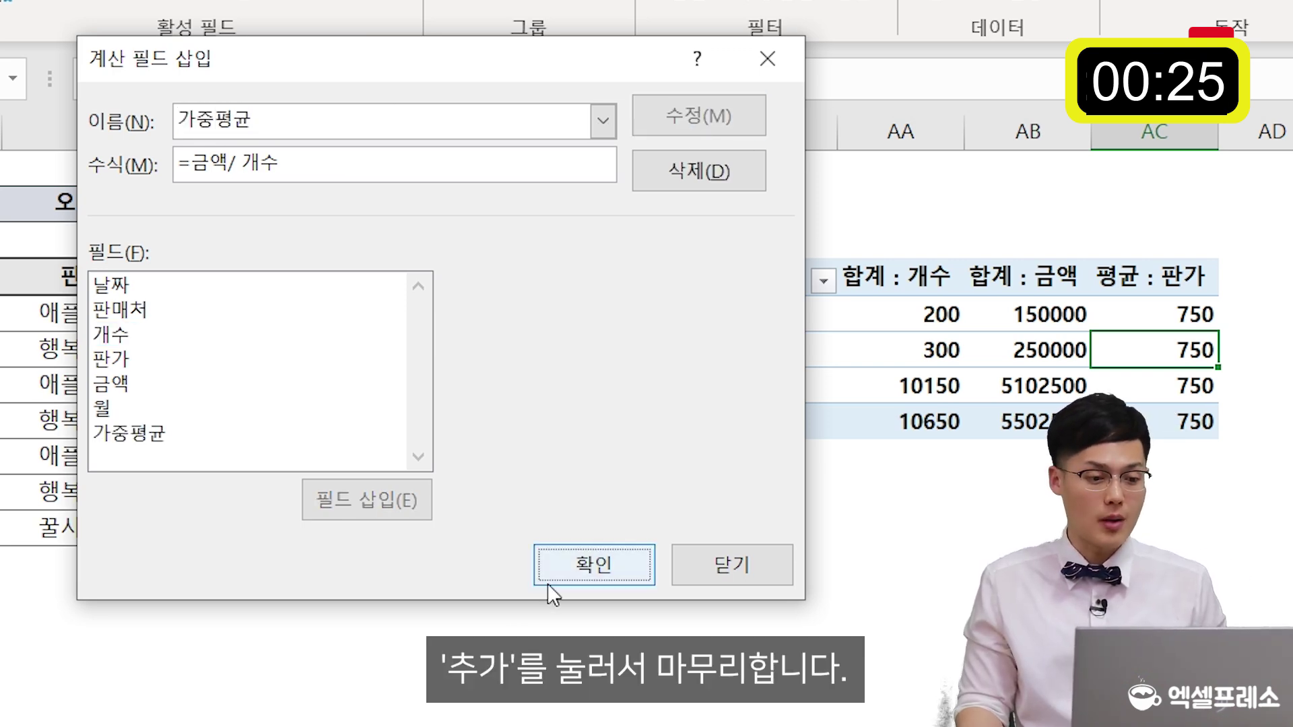
left_click(559, 572)
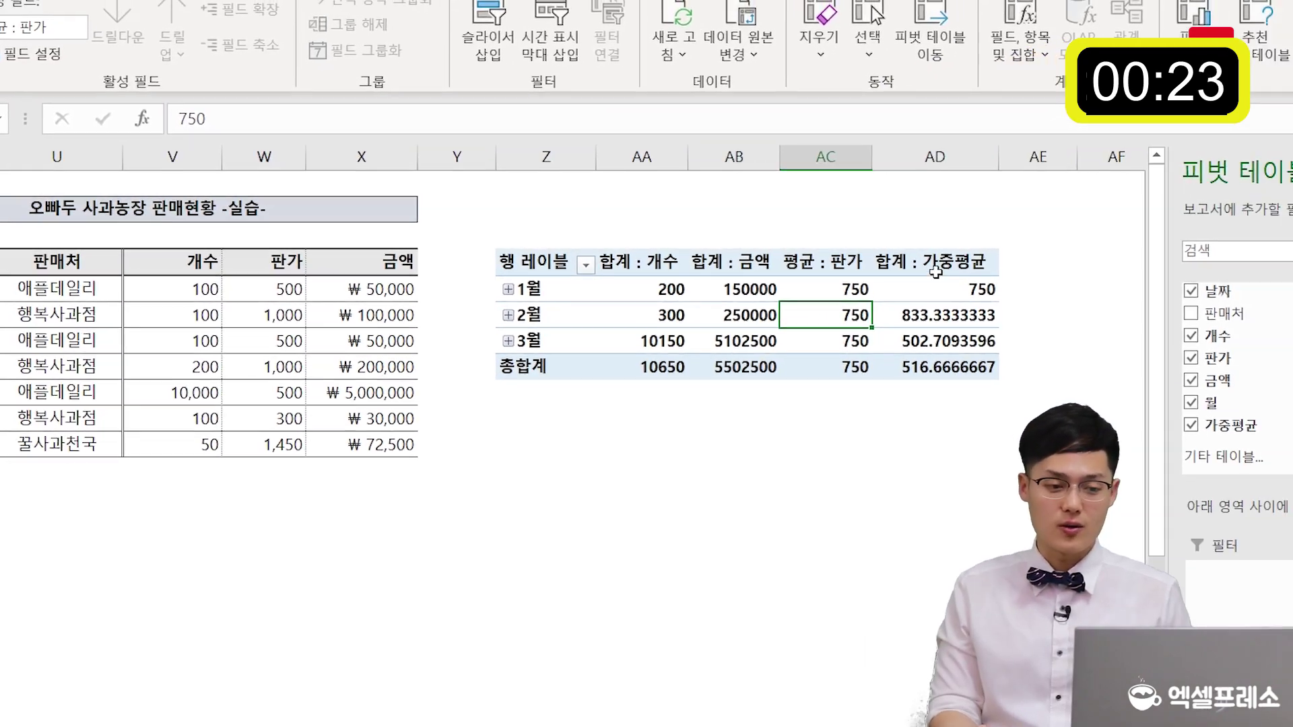
Step: Apply the custom number format #,##0 to the 가중평균 values field of the practice pivot table
key("shift+Down")
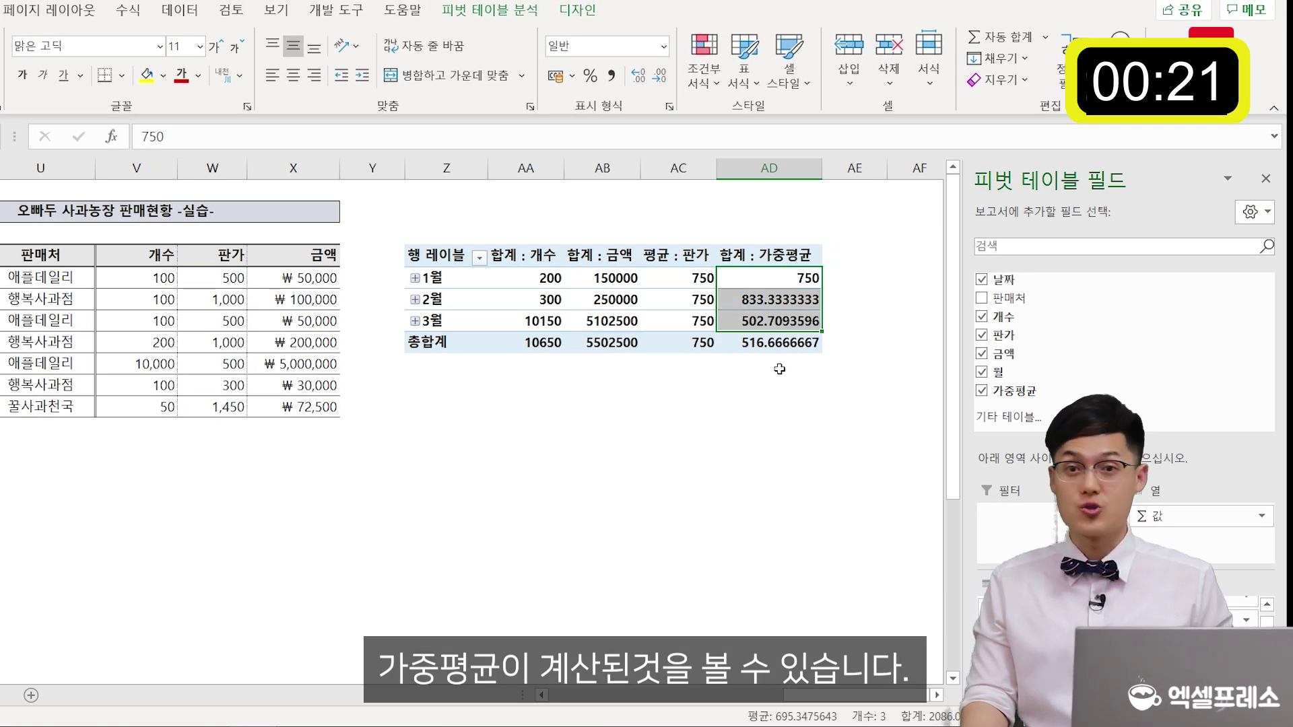
right_click(783, 301)
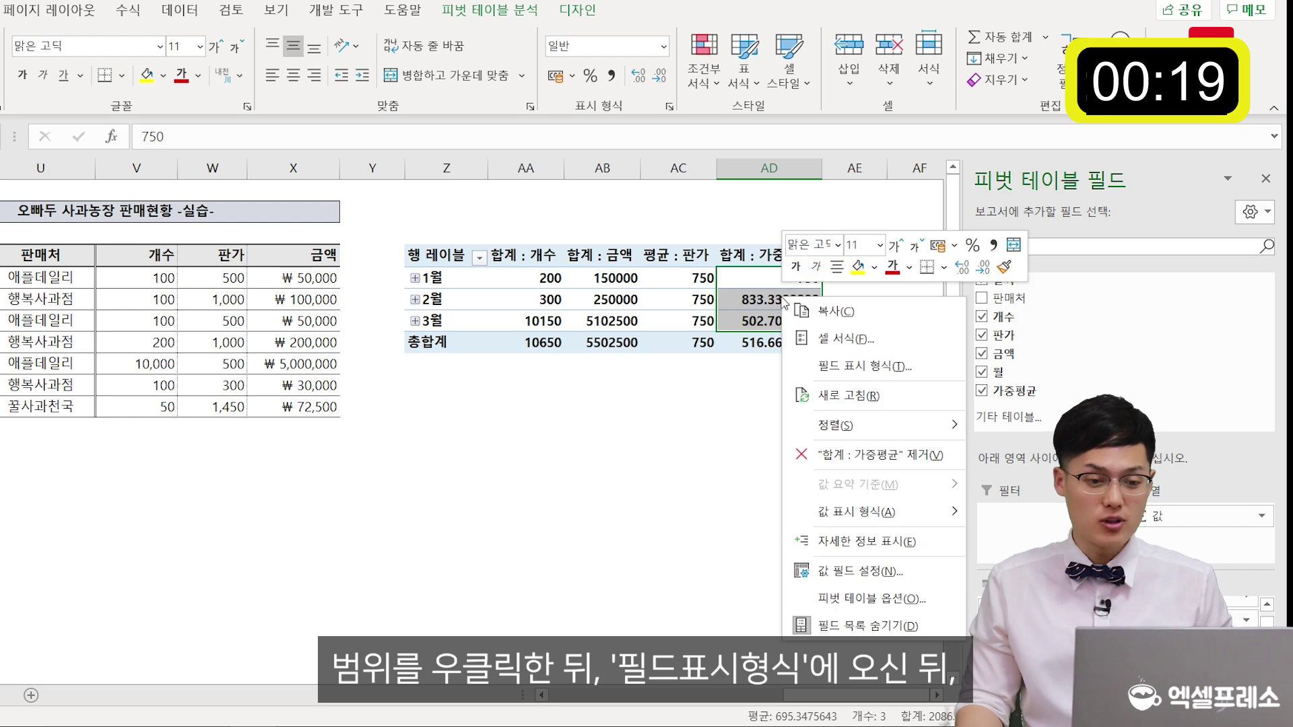
left_click(823, 368)
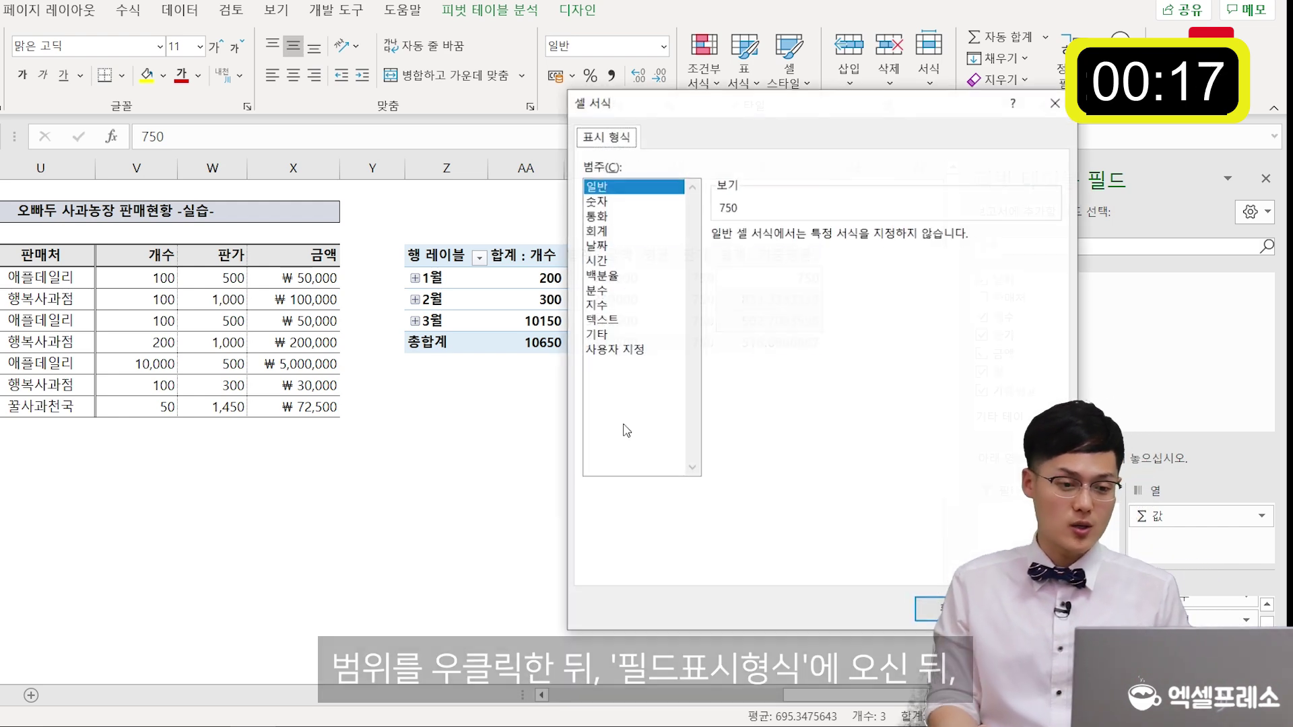
left_click(614, 350)
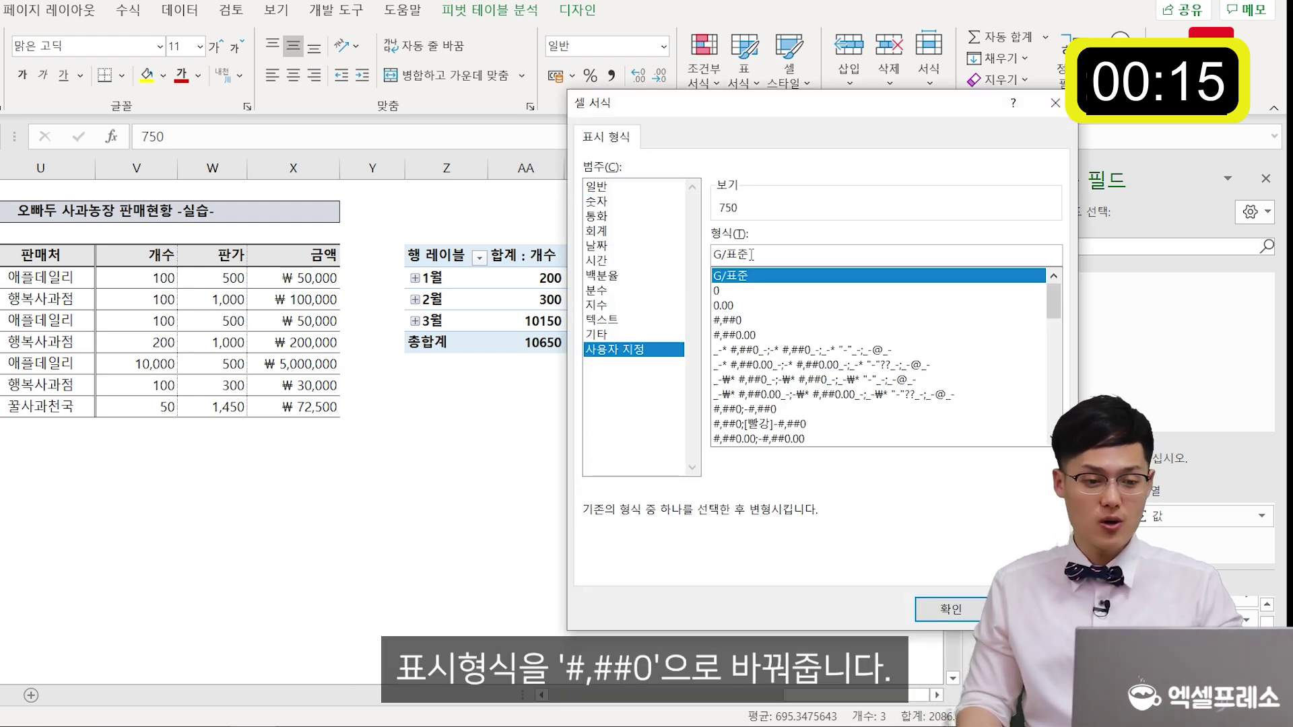
type("#,##")
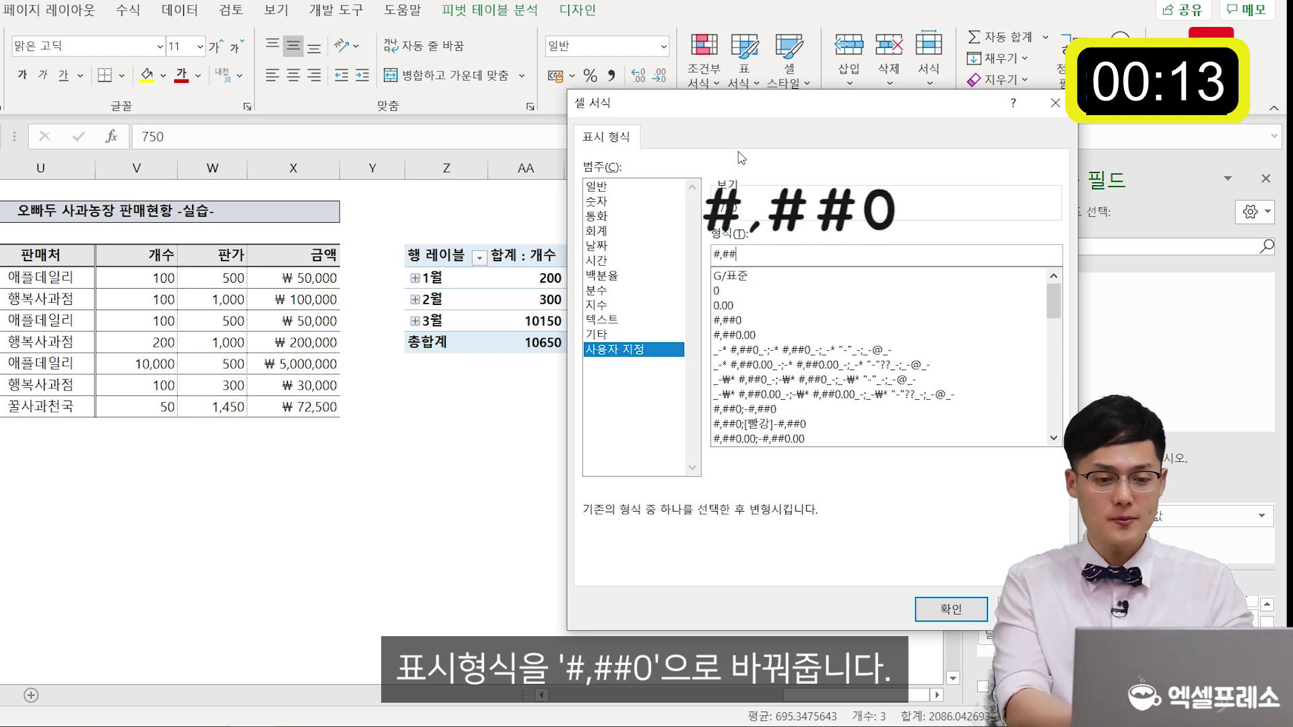
type("0")
key("Return")
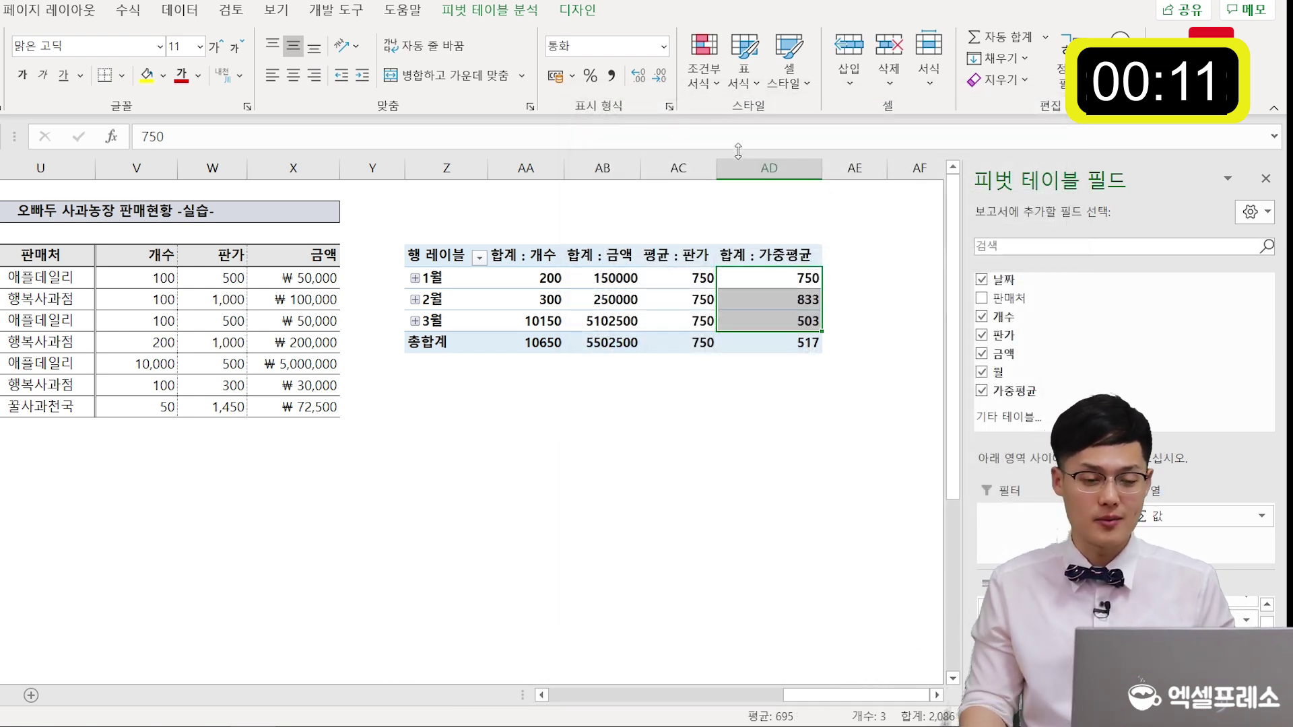
Step: Remove the 날짜 and 월 fields from the rows of the practice pivot table
left_click(783, 281)
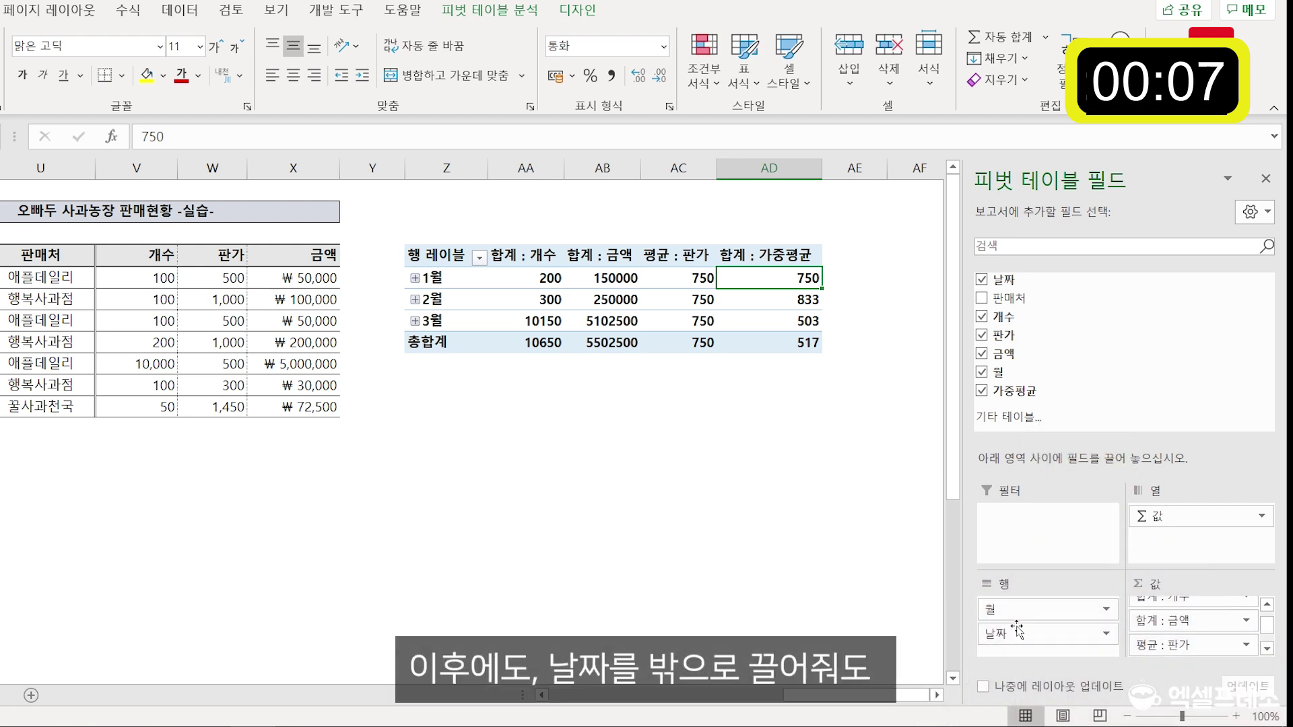
left_click_drag(1011, 633, 629, 225)
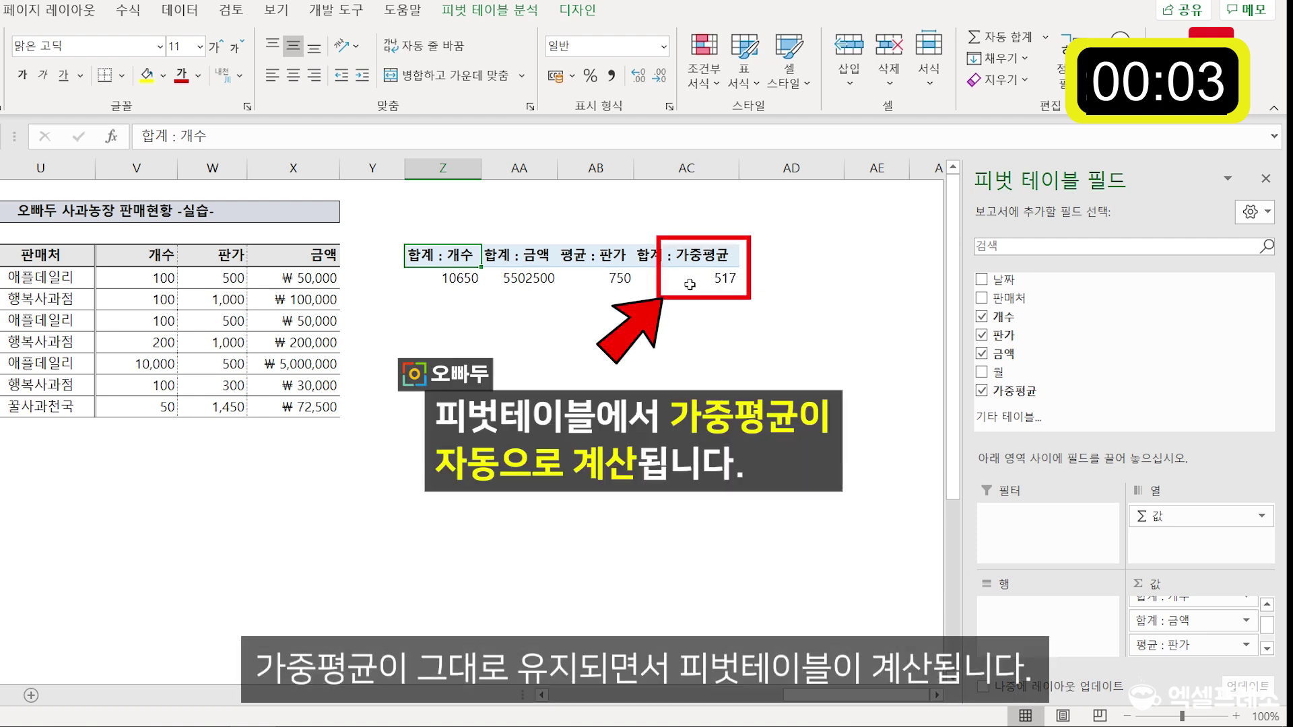